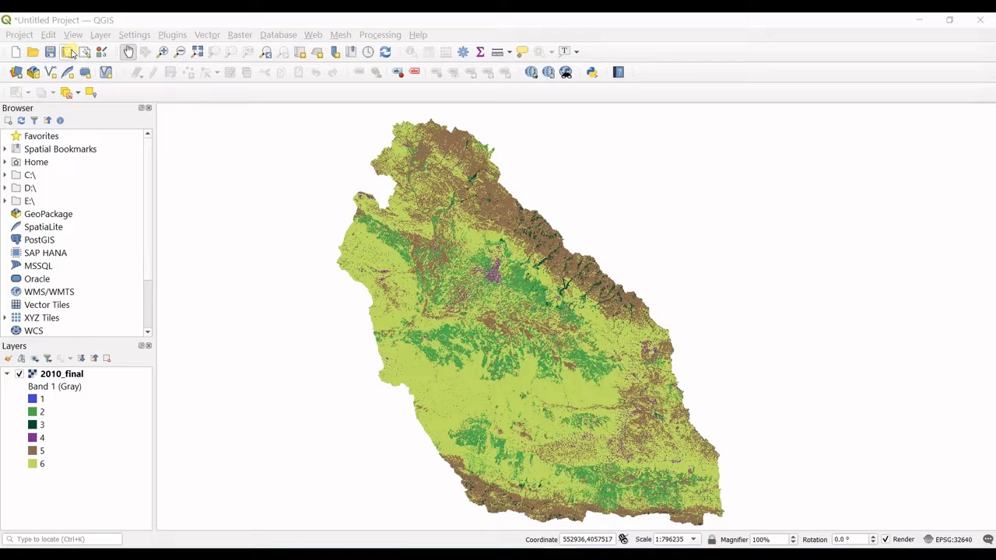
Create a new print layout, giving it the title map1 on the second attempt.
left_click(70, 52)
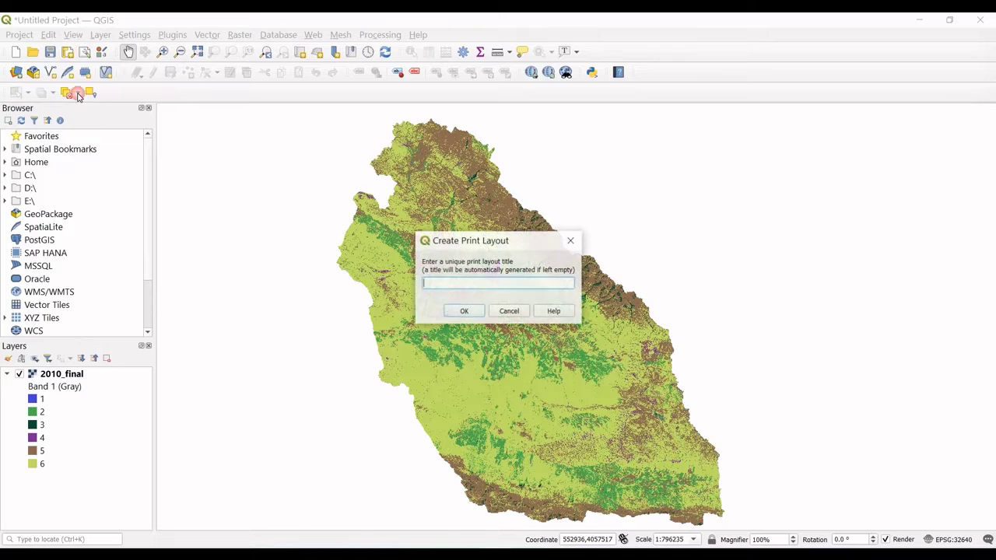
left_click(572, 240)
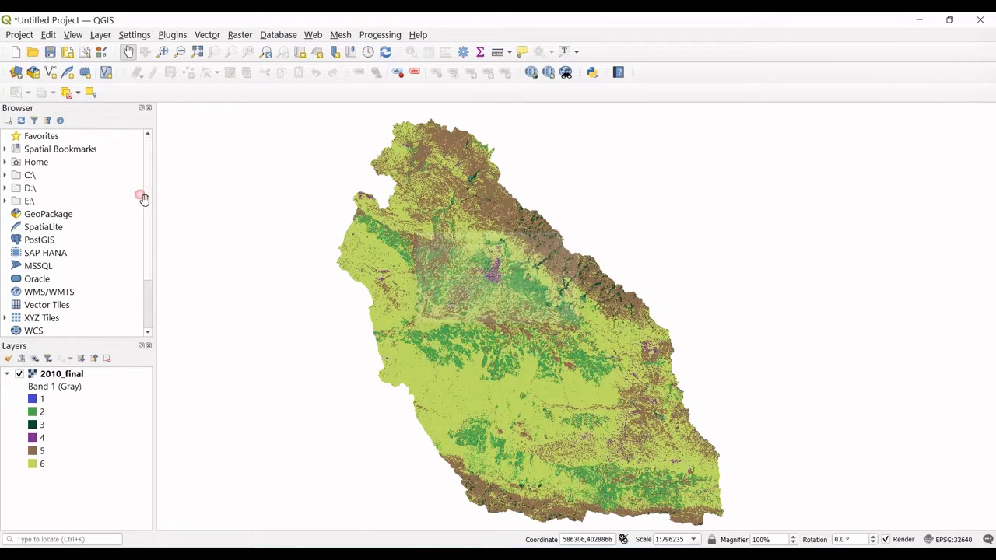
left_click(68, 52)
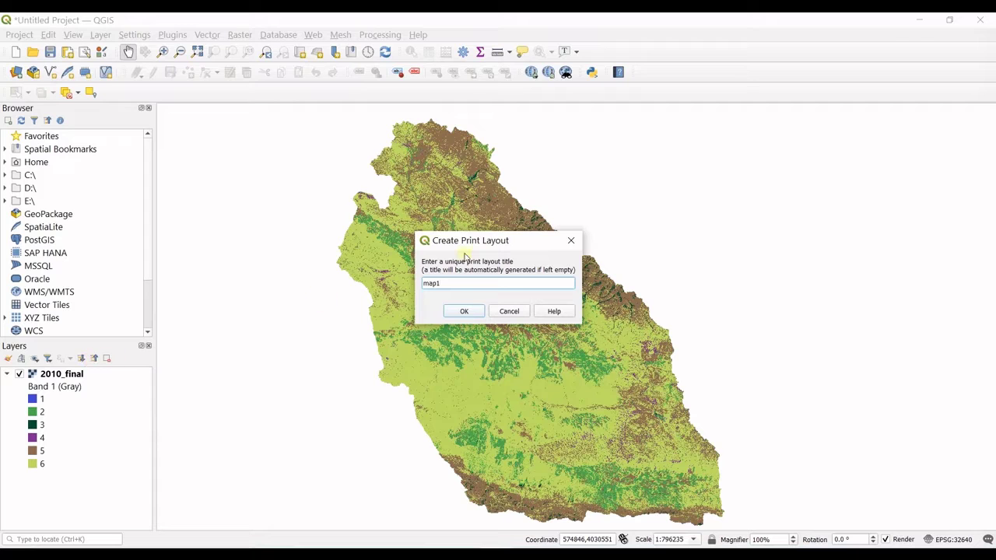
left_click(469, 319)
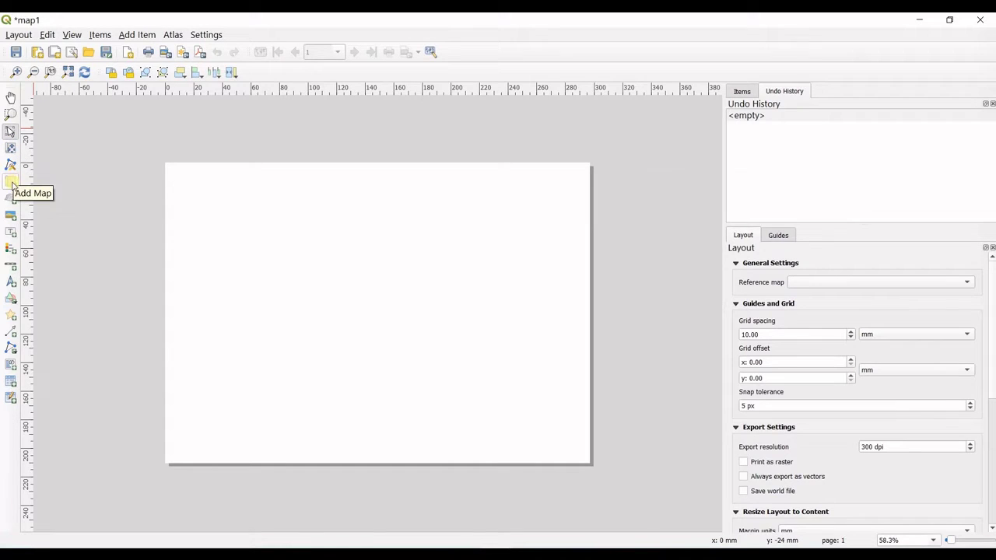
Draw a map frame across nearly the whole layout page.
left_click(8, 184)
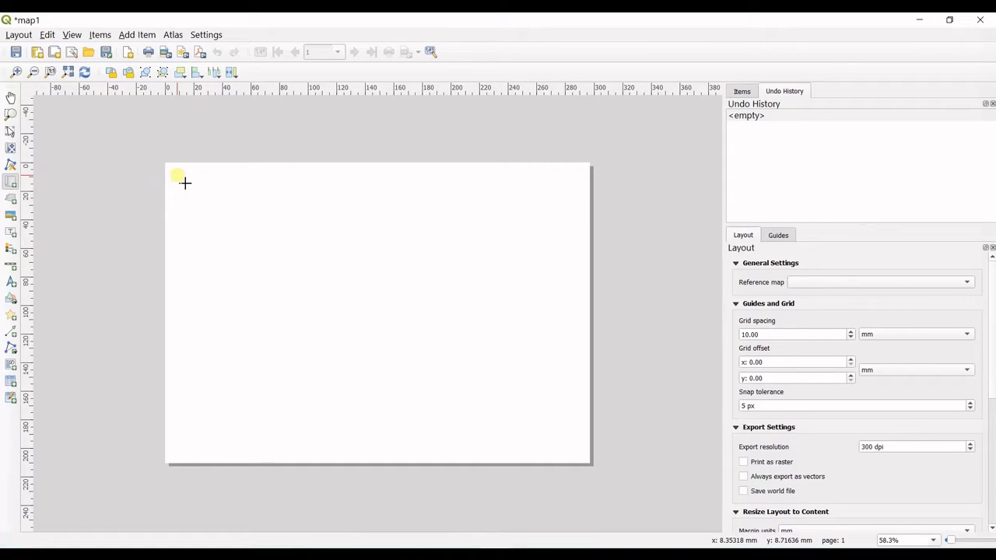
left_click_drag(185, 183, 582, 463)
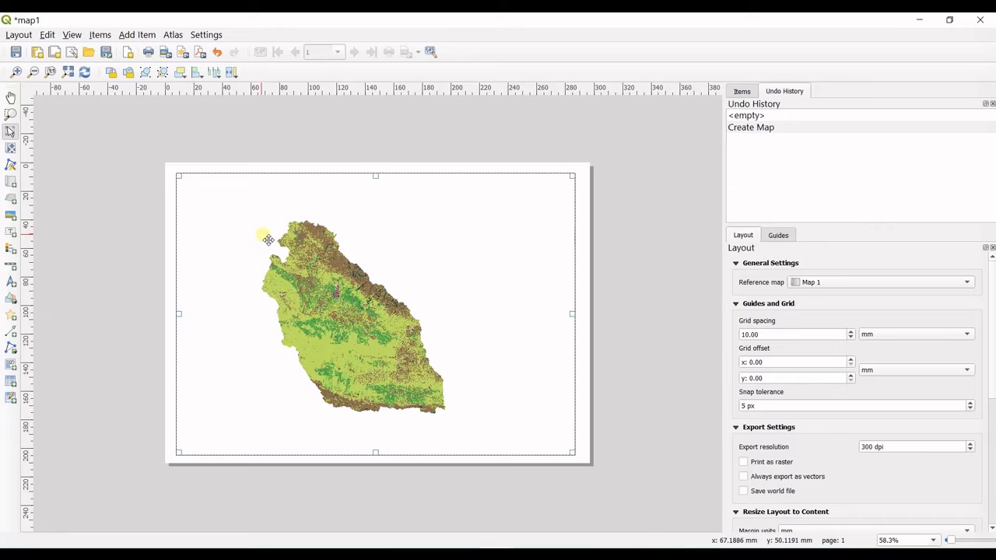
scroll(296, 277, "up", 4)
scroll(301, 283, "down", 4)
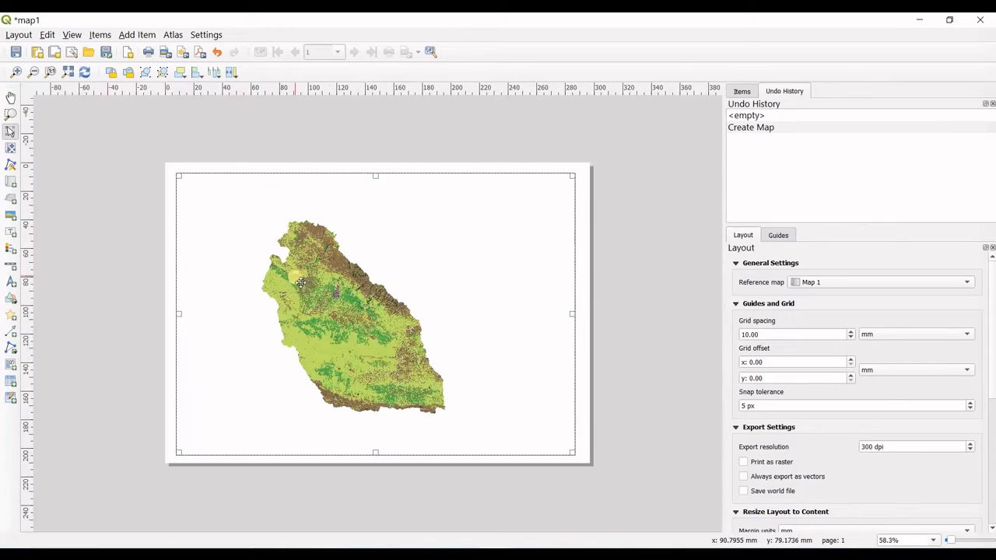
scroll(301, 284, "up", 5)
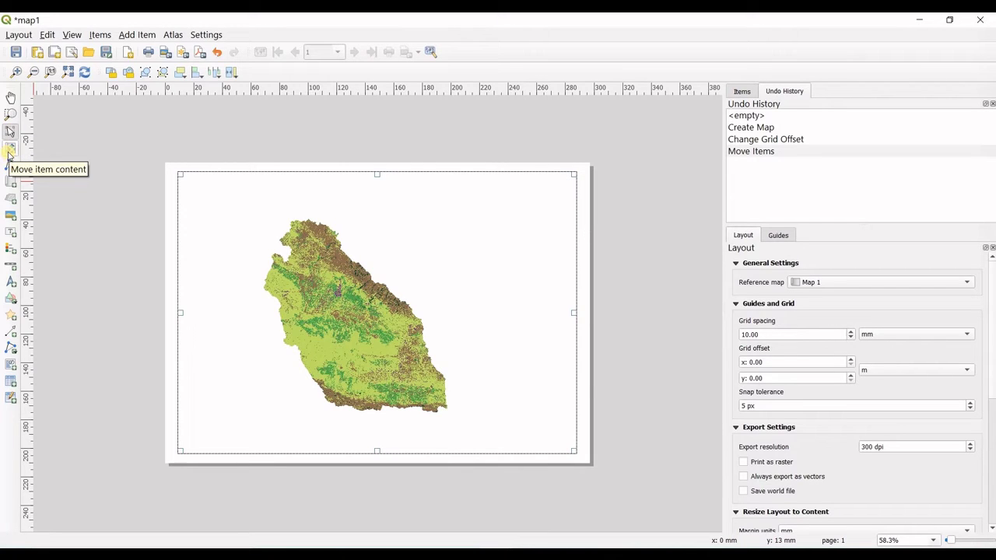
Pan and zoom the land-cover region so it sits centred inside the frame.
left_click(10, 149)
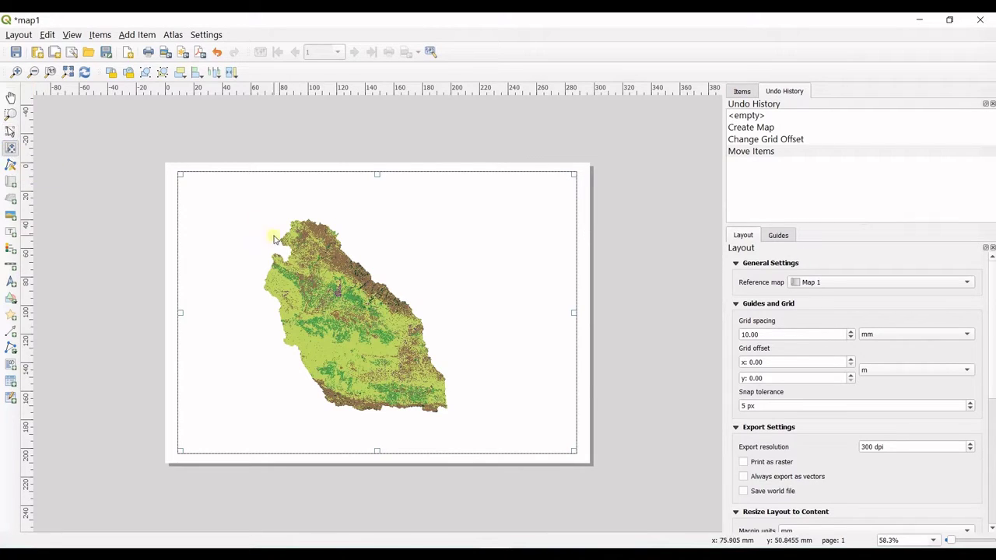
left_click_drag(272, 254, 310, 247)
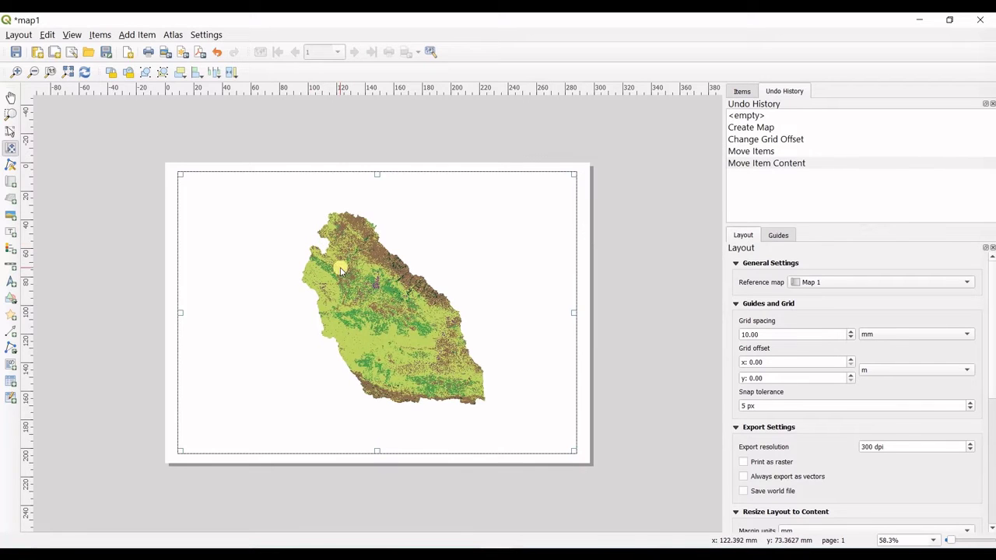
scroll(340, 262, "up", 1)
scroll(438, 291, "down", 1)
scroll(493, 301, "up", 2)
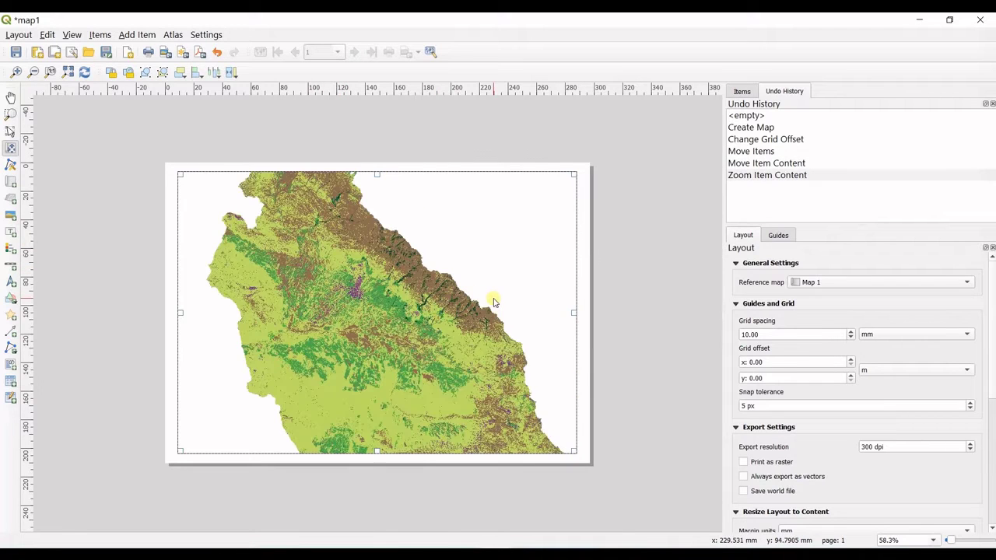
scroll(493, 301, "down", 3)
left_click_drag(493, 301, 419, 294)
scroll(346, 296, "up", 2)
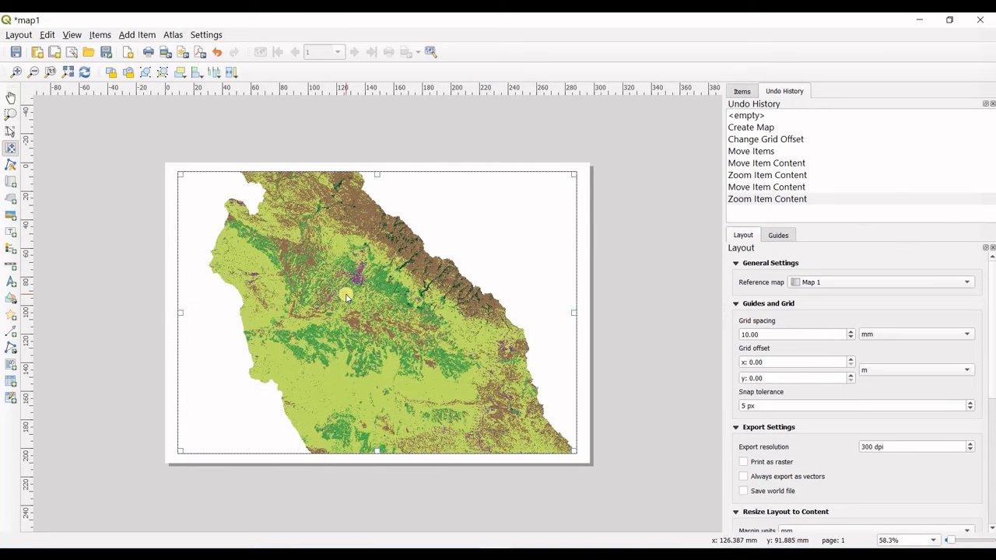
scroll(347, 296, "down", 3)
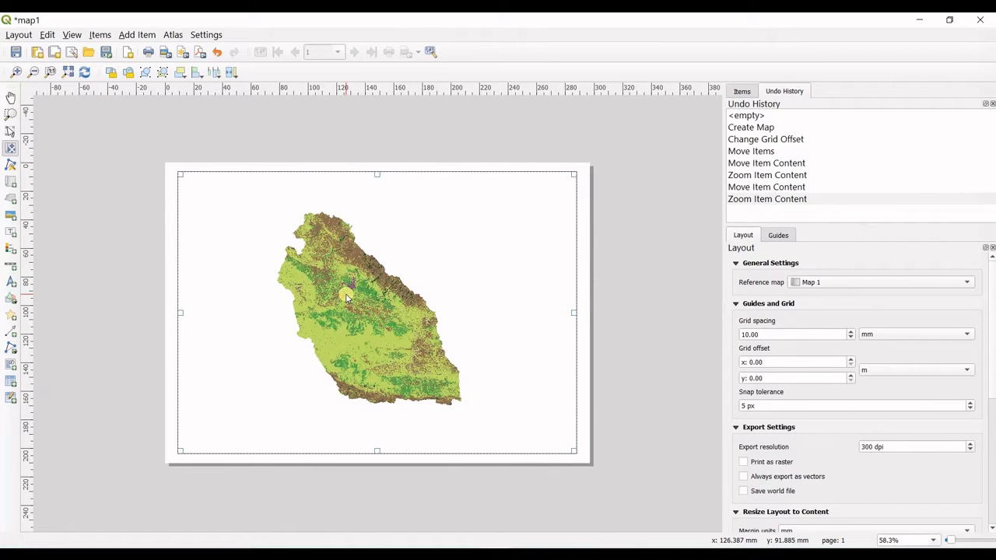
Open Map 1's item properties and dock them beside the layout settings.
left_click(374, 288)
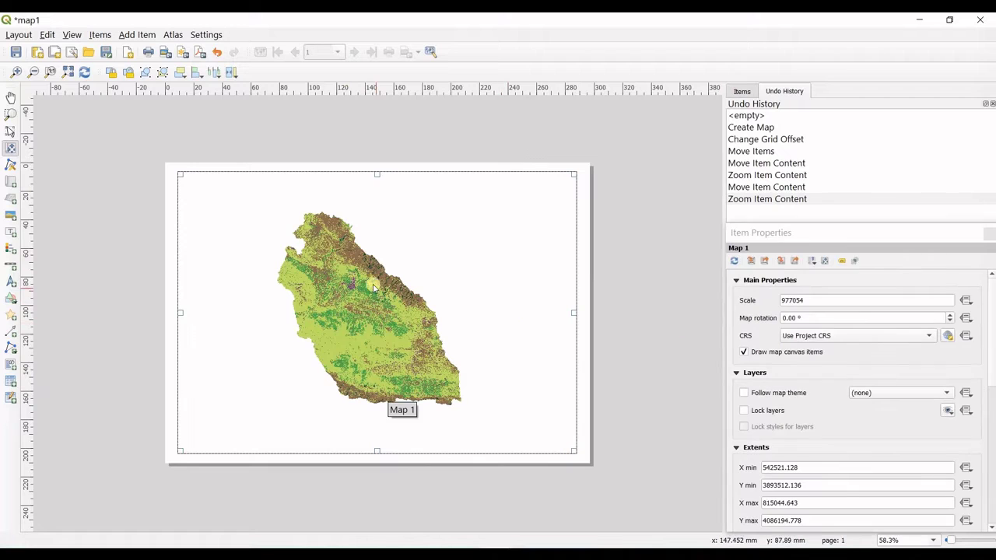
right_click(360, 267)
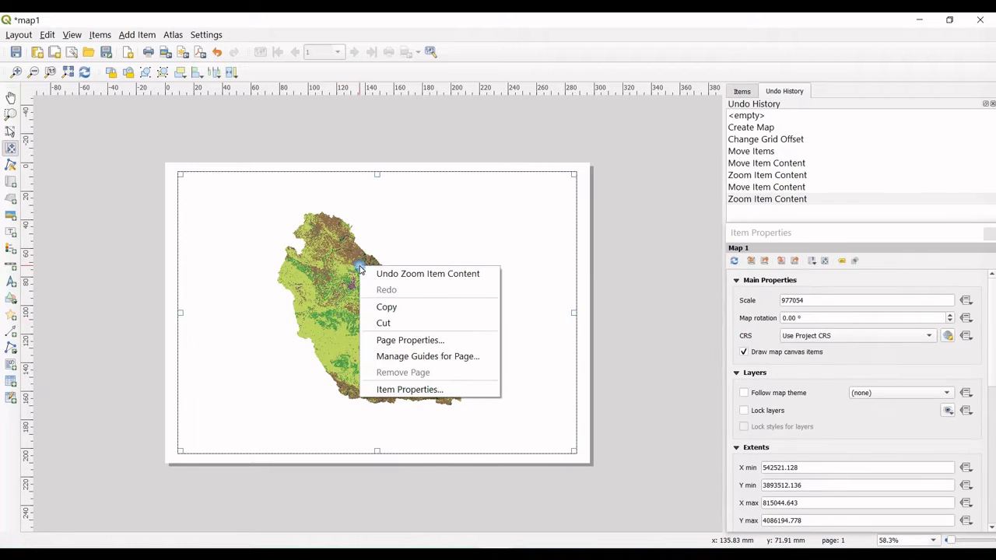
left_click(391, 391)
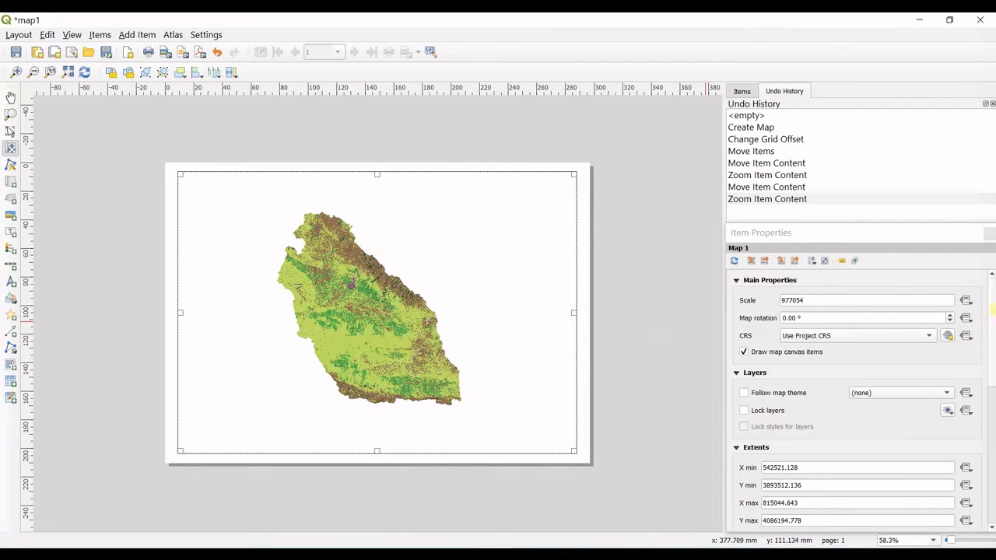
left_click(751, 233)
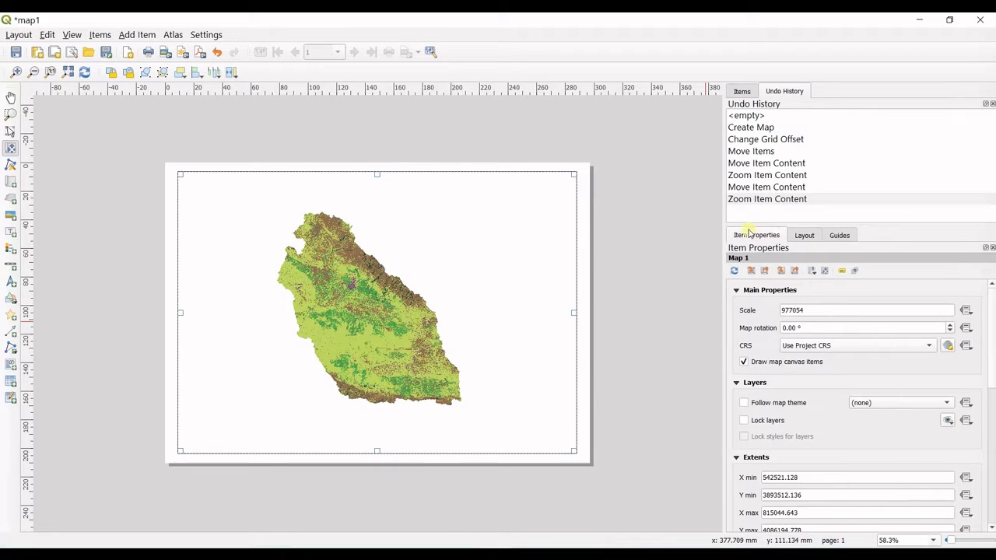
right_click(458, 247)
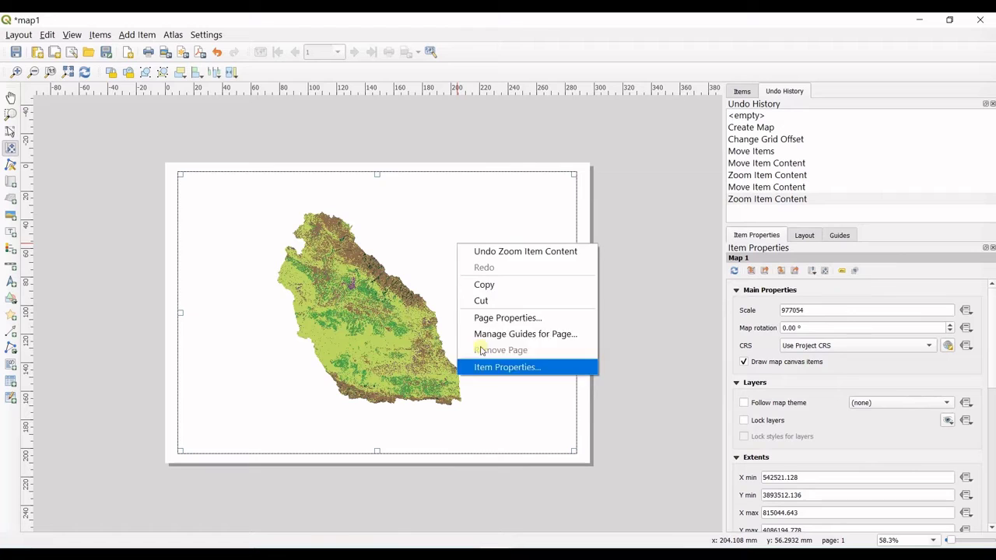
left_click(436, 229)
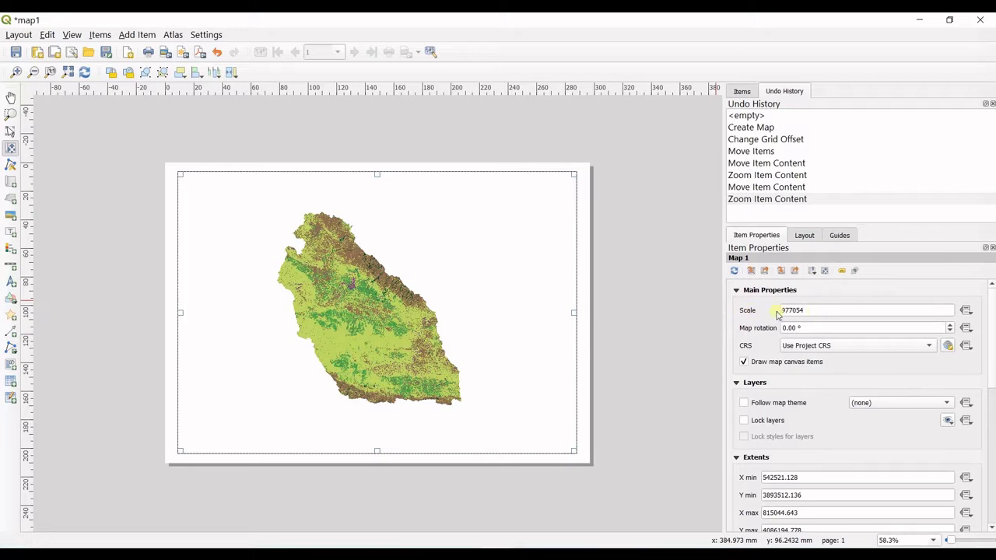
Pan the land-cover region leftward within the map frame.
scroll(319, 292, "down", 1)
scroll(319, 293, "up", 2)
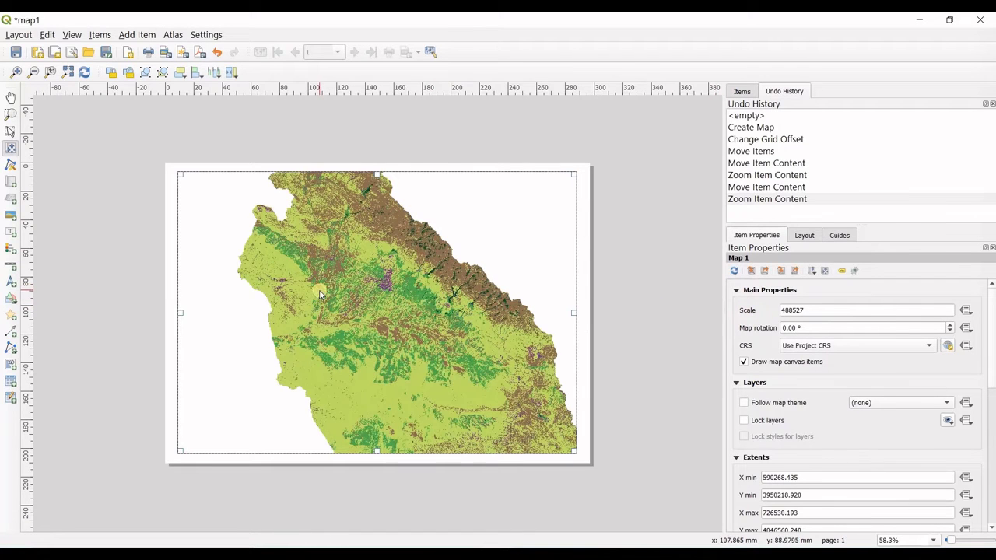
scroll(461, 311, "down", 1)
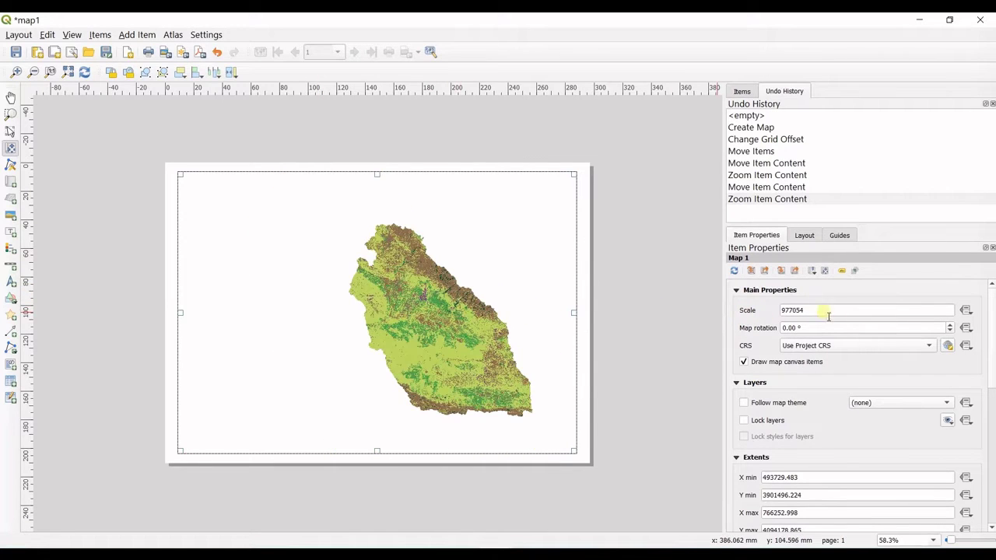
left_click_drag(527, 317, 445, 305)
scroll(414, 315, "up", 1)
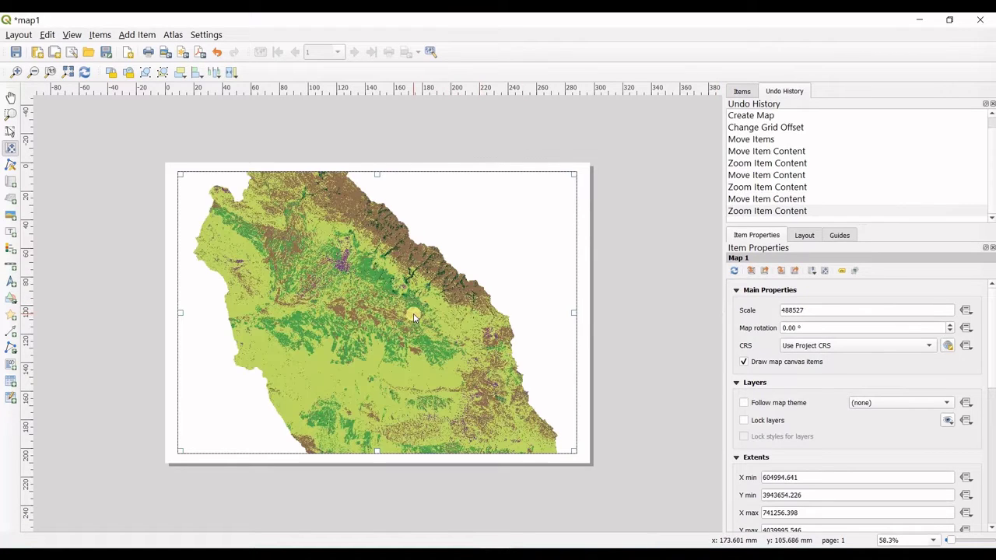
Set the map scale to 658527.
left_click(792, 311)
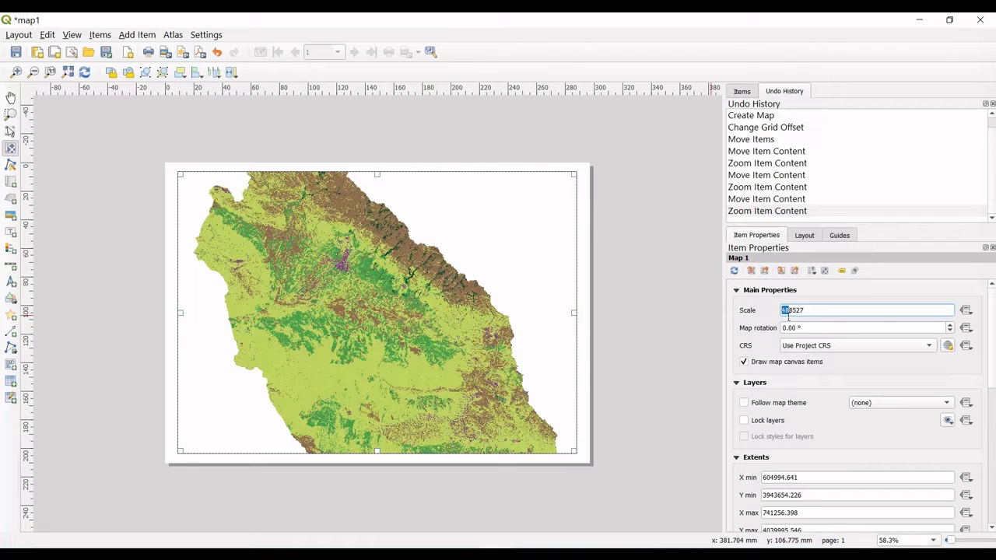
left_click_drag(791, 312, 782, 312)
type("50")
left_click(828, 329)
left_click(788, 311)
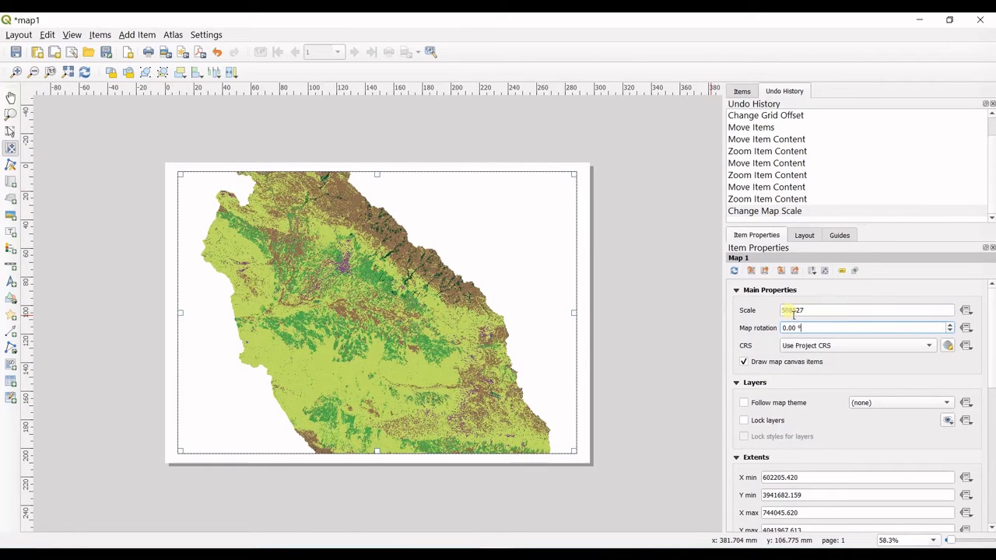
key("BackSpace")
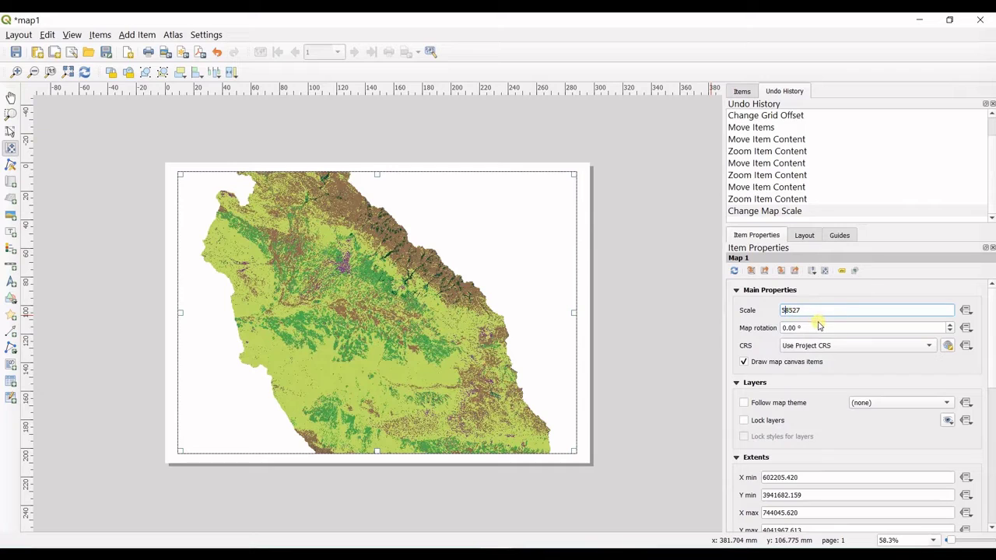
left_click(818, 327)
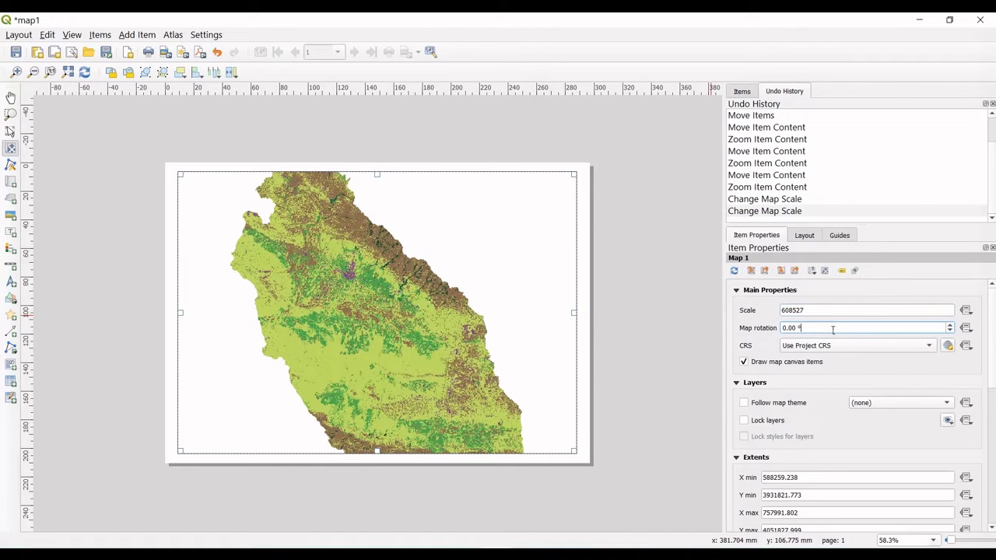
left_click(792, 312)
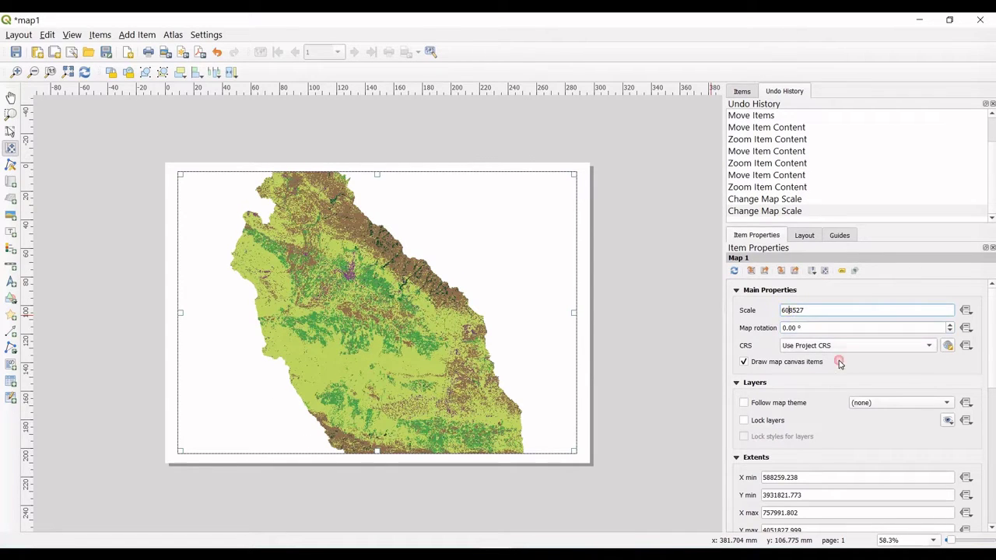
left_click(826, 327)
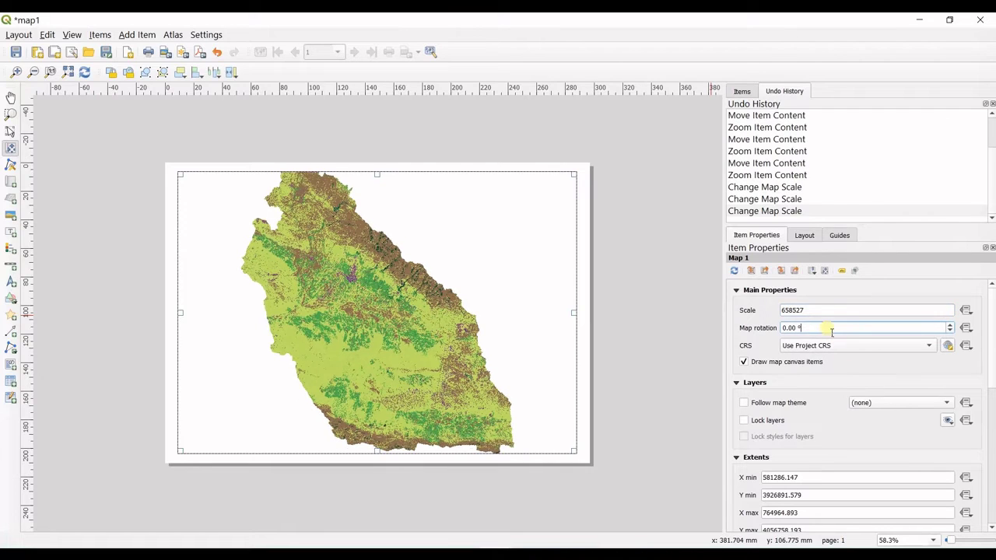
Nudge the raster slightly upward so it sits well inside the frame.
left_click(465, 335)
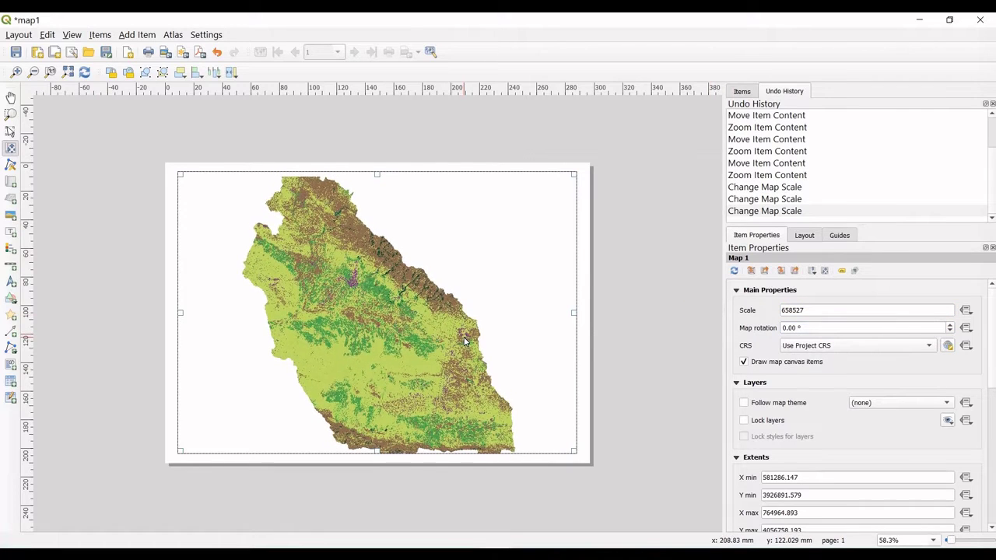
left_click_drag(465, 343, 459, 338)
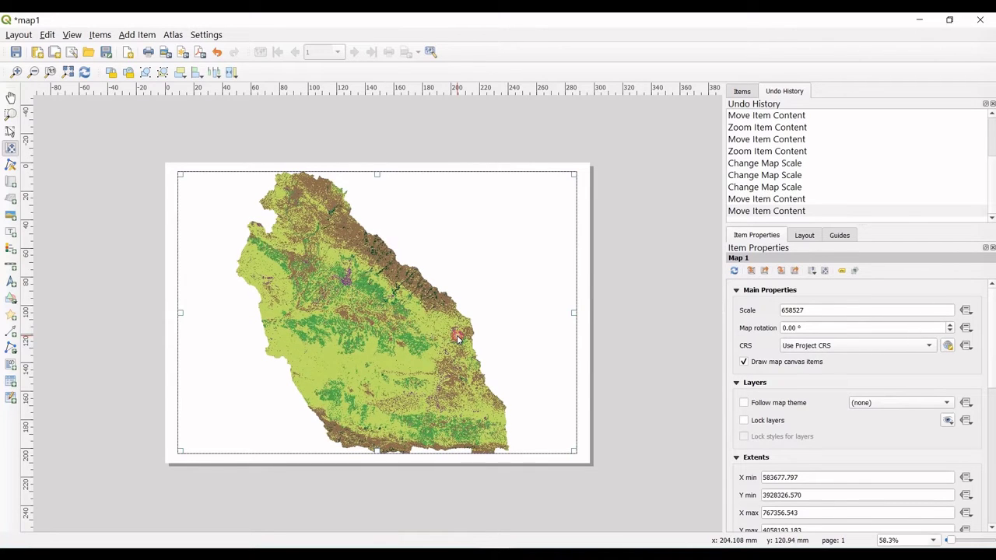
left_click(442, 421)
Expand Map 1's Grids section, add Grid 1, and open its Modify Grid settings.
left_click_drag(993, 300, 990, 393)
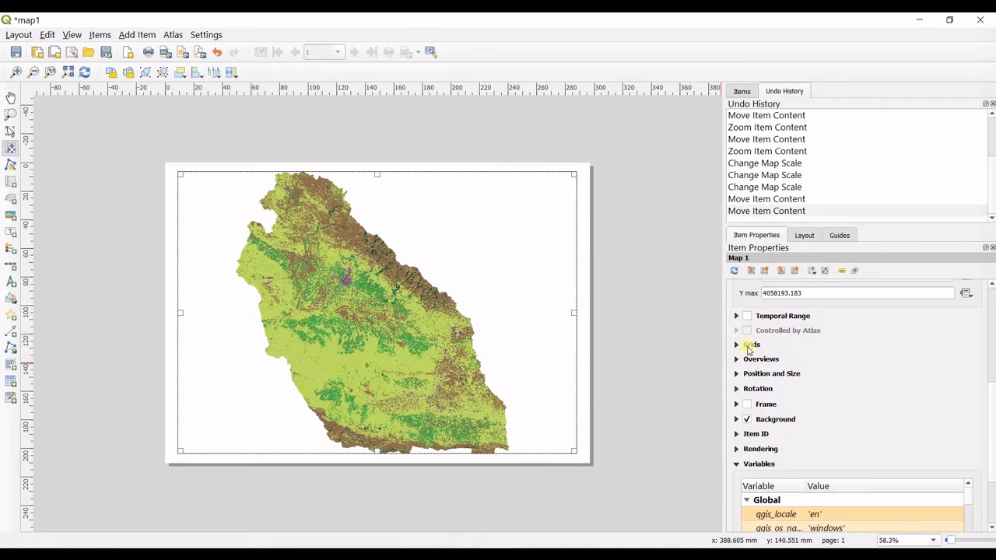
left_click(737, 344)
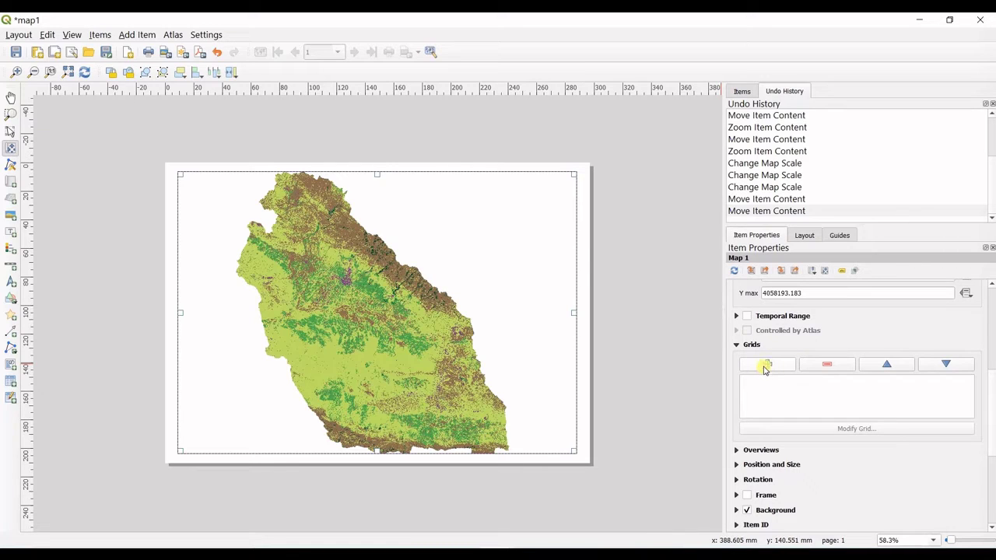
left_click(765, 366)
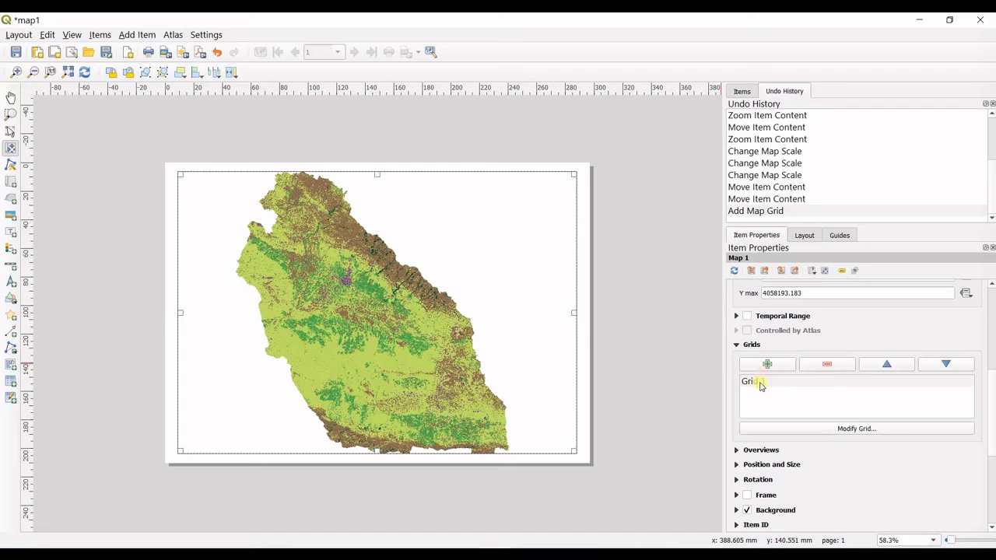
left_click(758, 385)
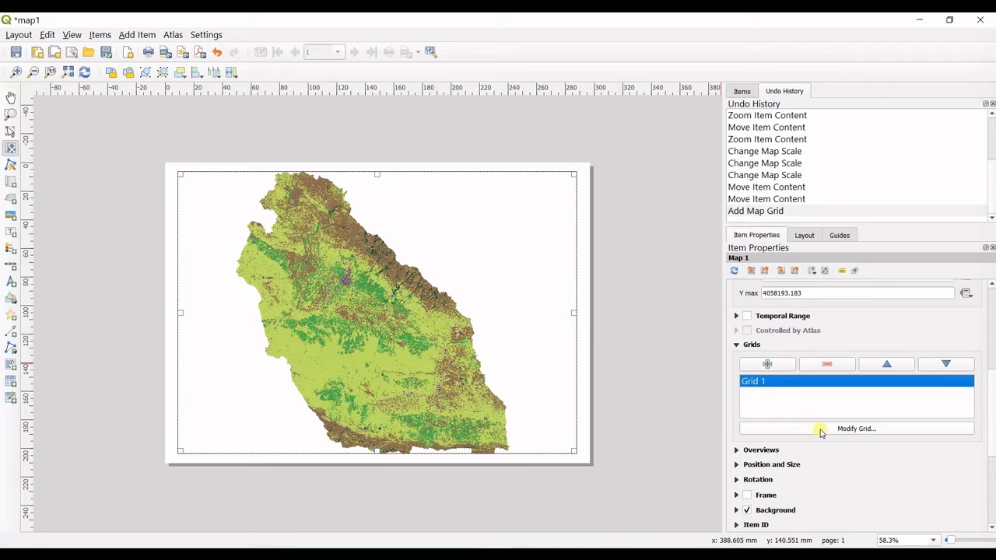
double_click(780, 384)
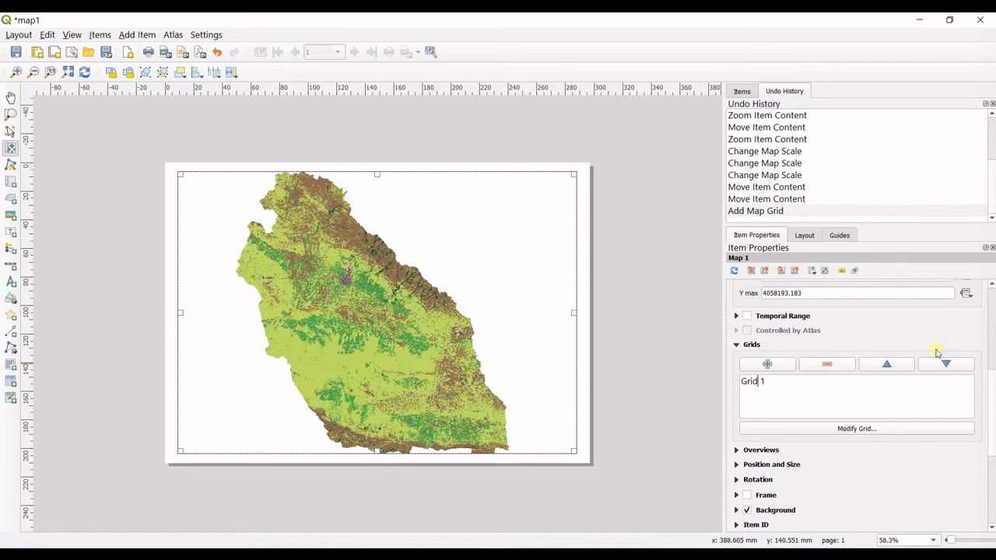
left_click(772, 386)
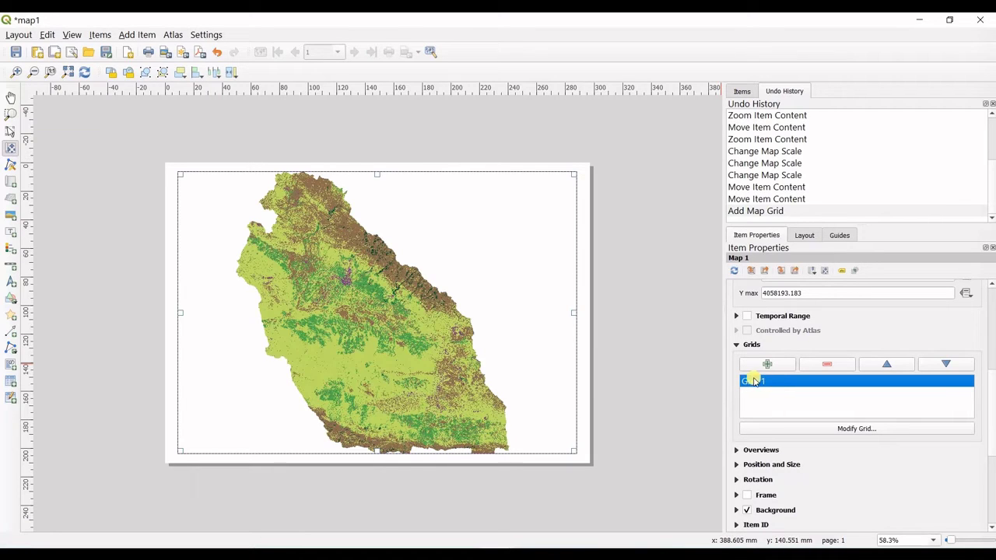
left_click(873, 431)
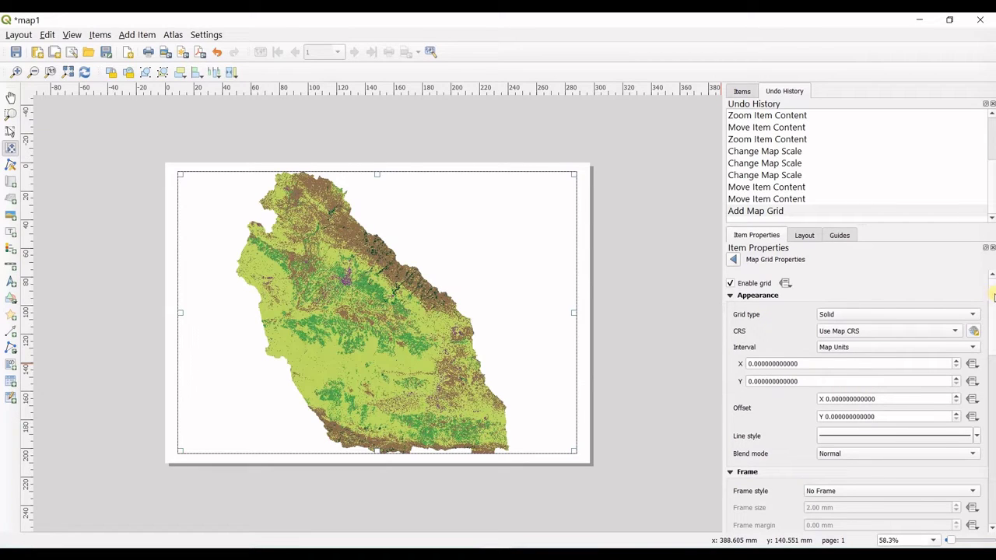
Keep the Solid grid type and switch the grid CRS to EPSG:4326 - WGS 84.
mouse_move(993, 298)
left_mouse_down()
mouse_move(993, 401)
mouse_move(989, 297)
left_mouse_up()
left_click(829, 315)
left_click(829, 314)
left_click(972, 331)
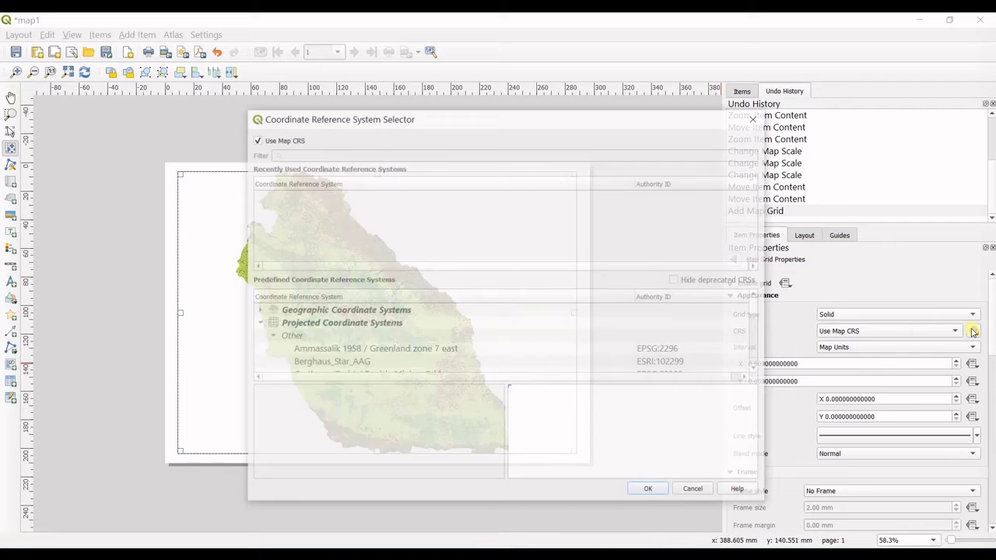
left_click(257, 141)
left_click(299, 154)
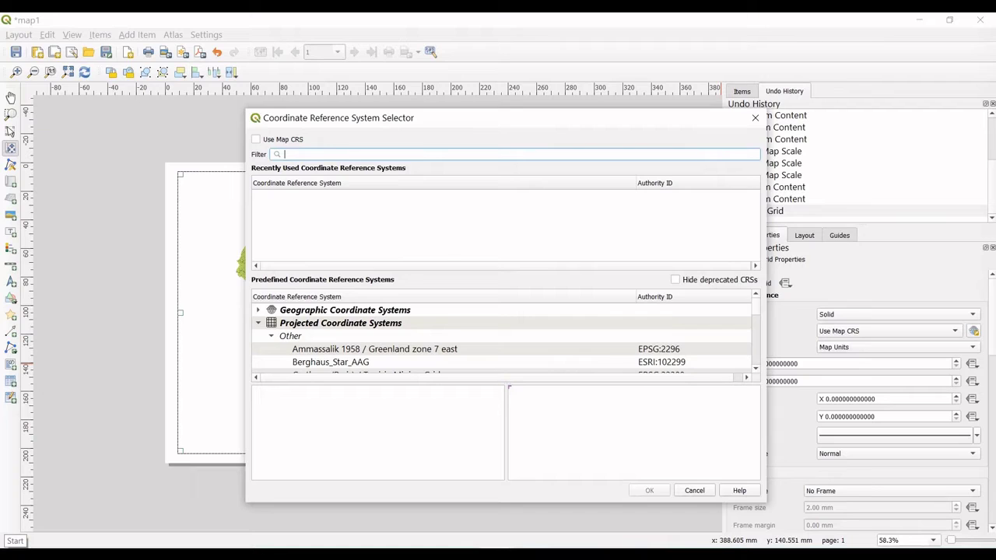
type("4326")
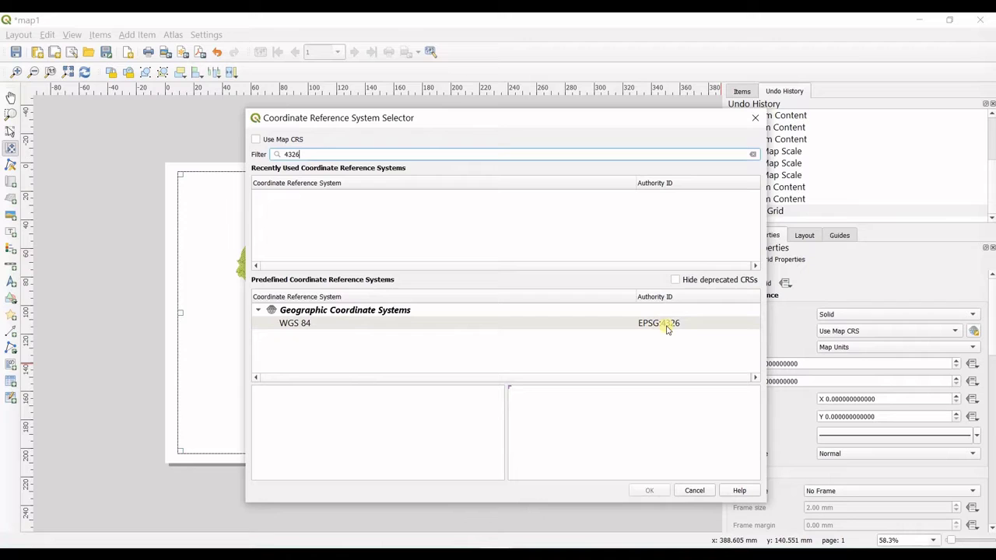
double_click(665, 328)
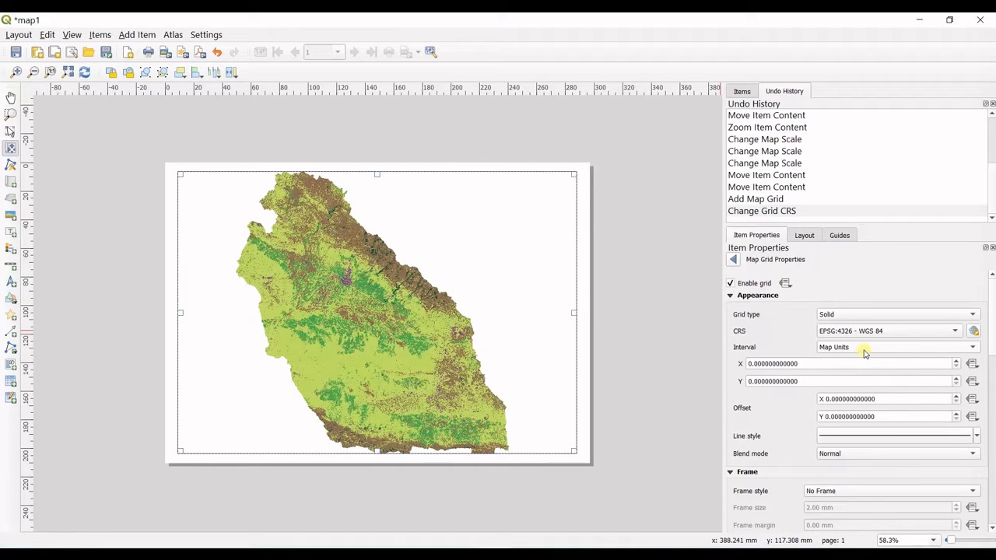
Set Grid 1's X and Y intervals to 0.1 in map units.
left_click(832, 350)
left_click(832, 350)
left_click(760, 368)
left_click(761, 369)
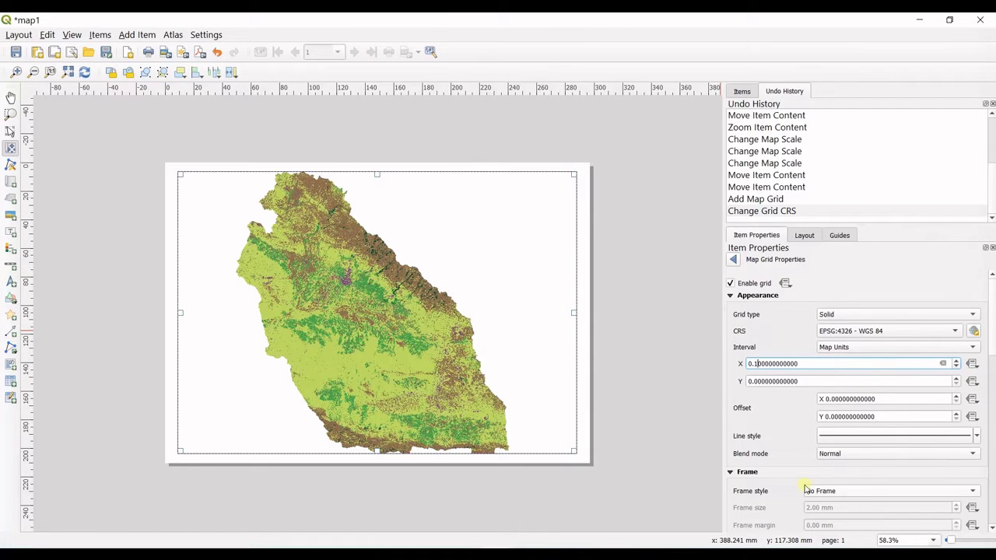
left_click(773, 381)
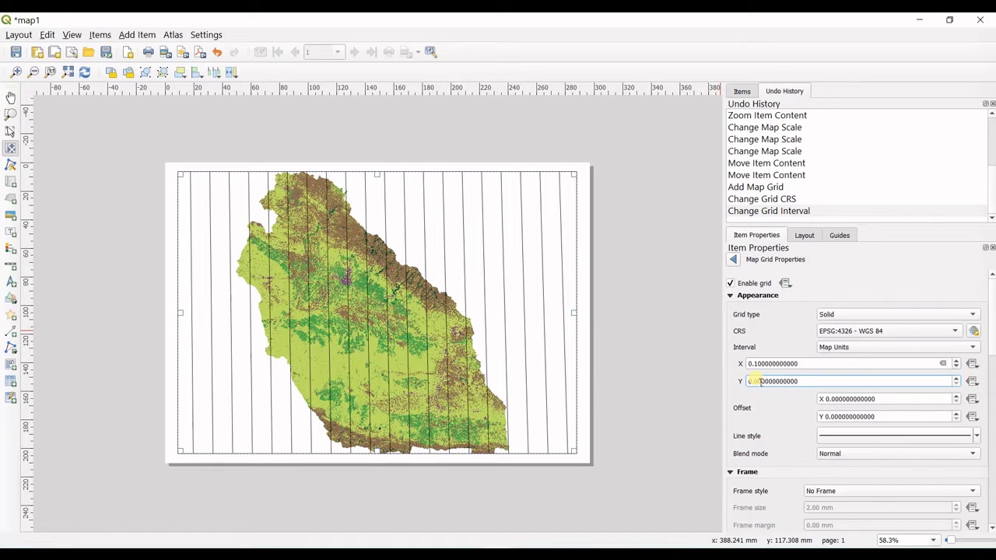
key("BackSpace")
type("1")
left_click(780, 365)
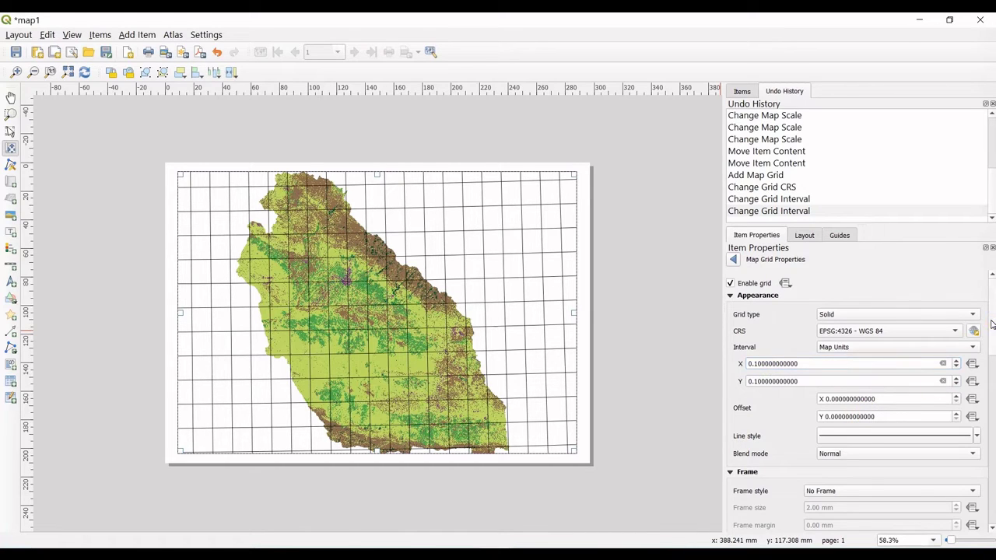
left_click_drag(992, 325, 992, 336)
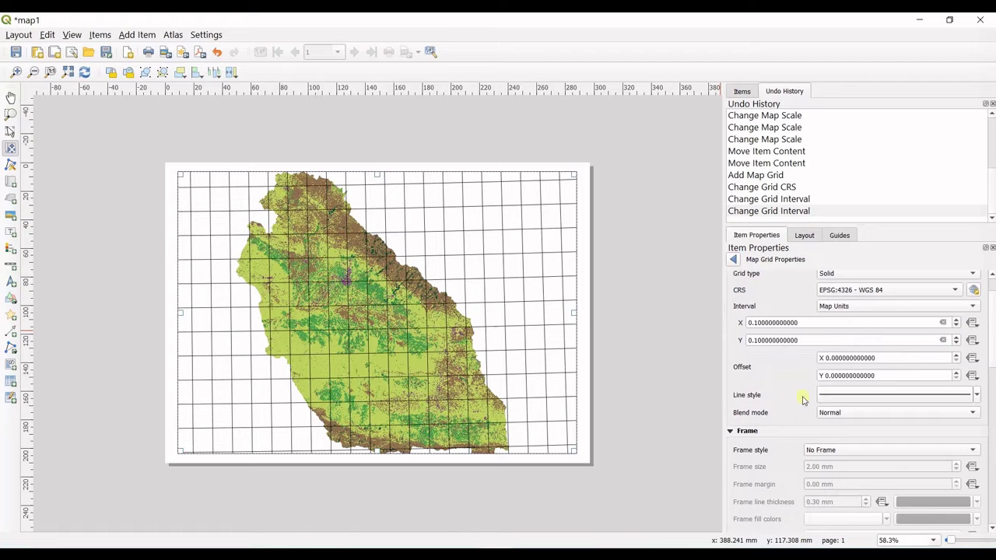
Apply the 'dash black' line style to the grid lines.
left_click(825, 396)
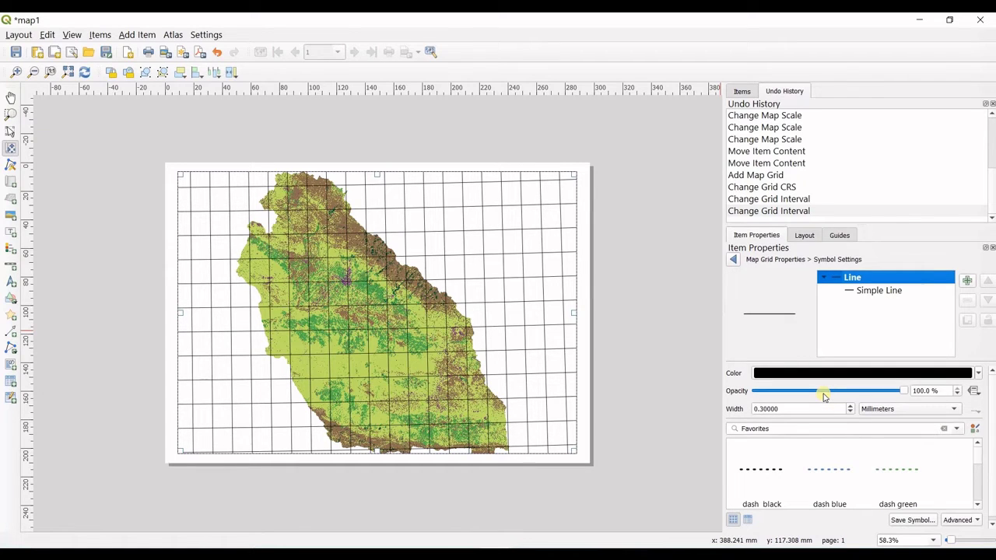
left_click(762, 469)
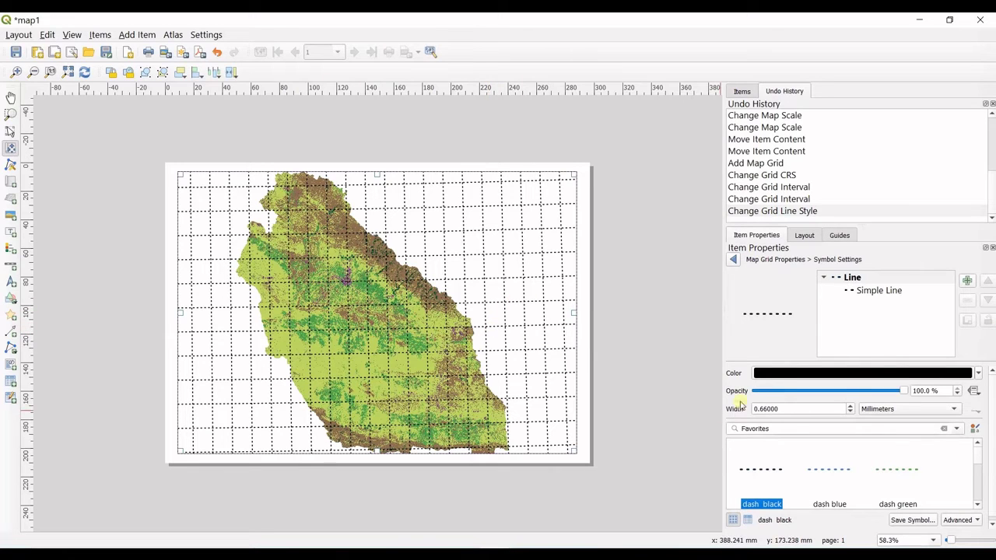
left_click(734, 260)
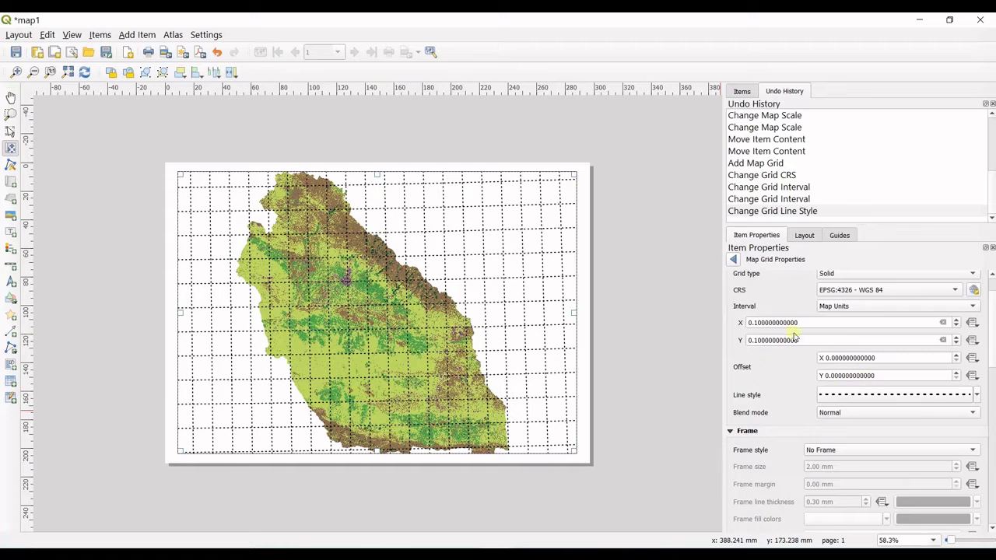
left_click(852, 394)
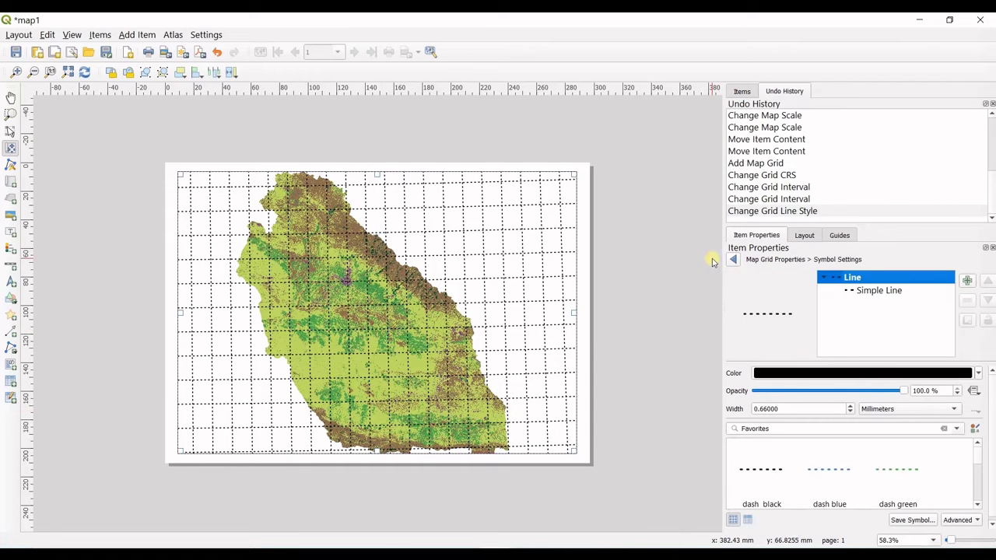
left_click(873, 293)
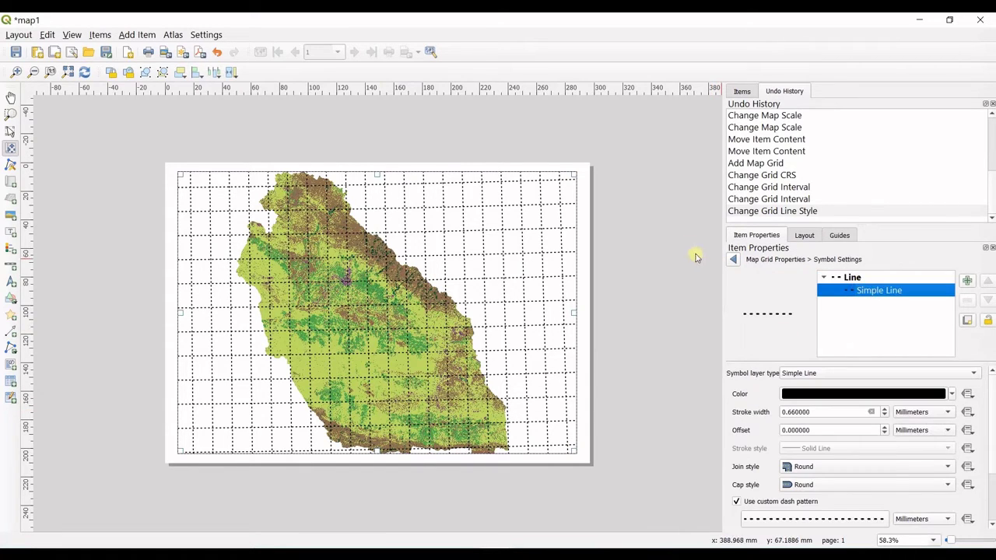
left_click(734, 260)
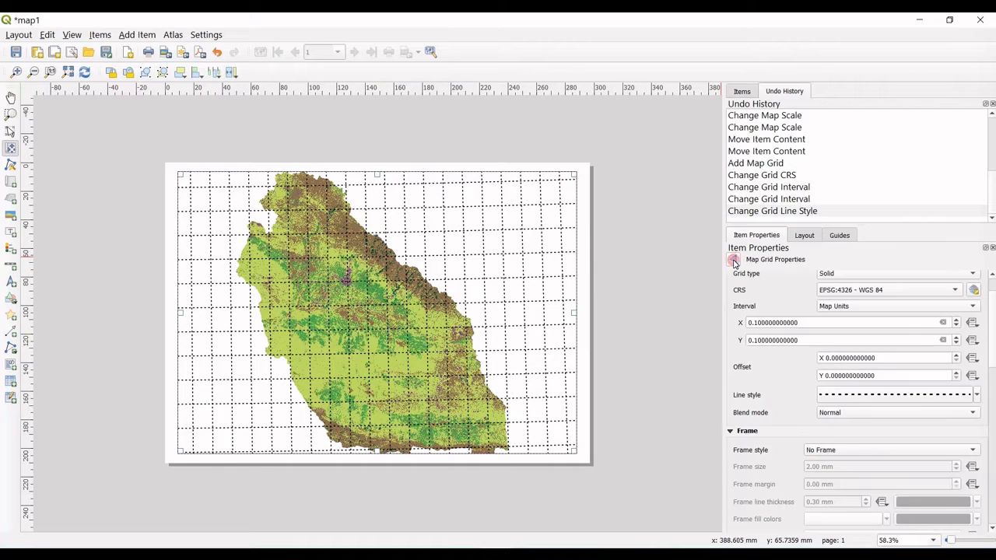
left_click(978, 395)
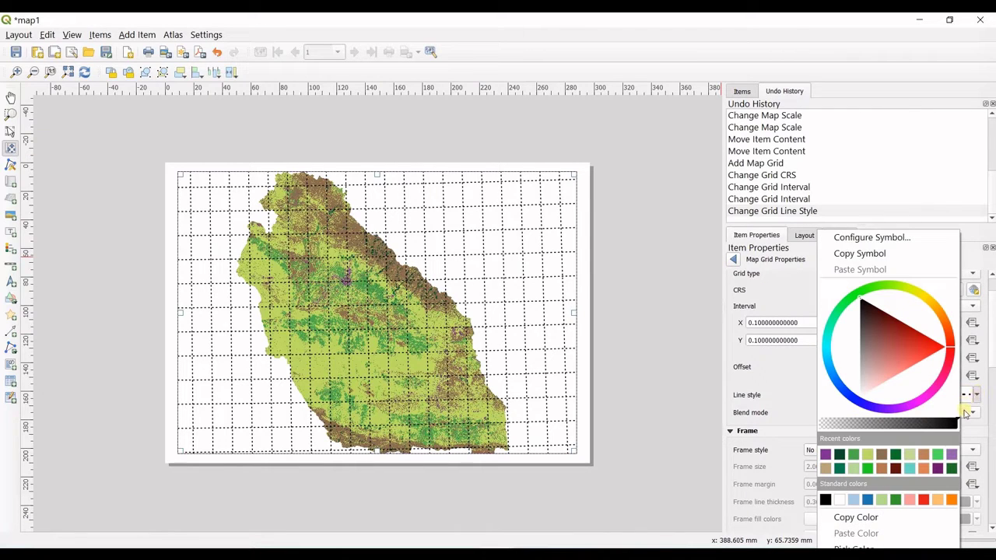
left_click(768, 379)
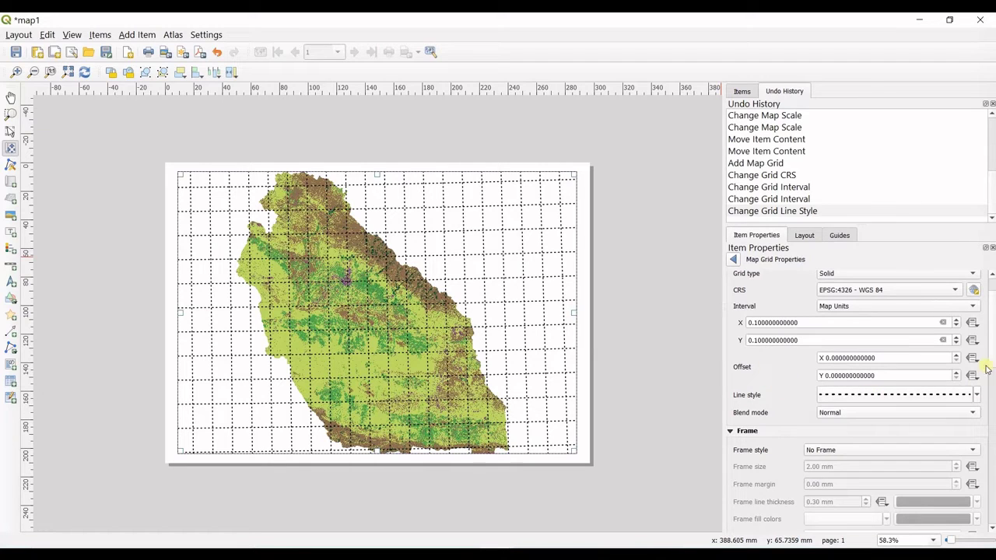
left_click_drag(992, 350, 993, 470)
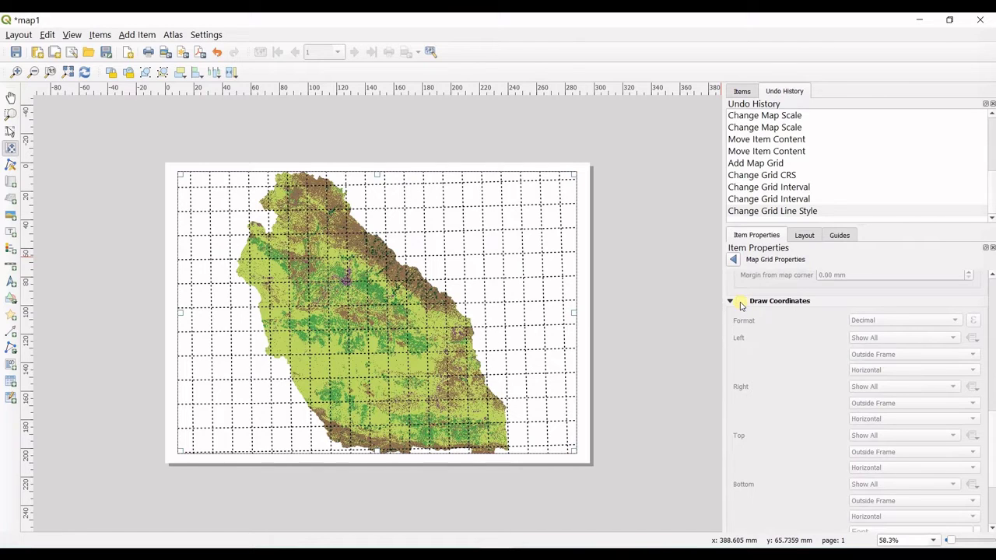
Turn on grid coordinate labels using the 'Decimal with Suffix' format.
left_click(741, 304)
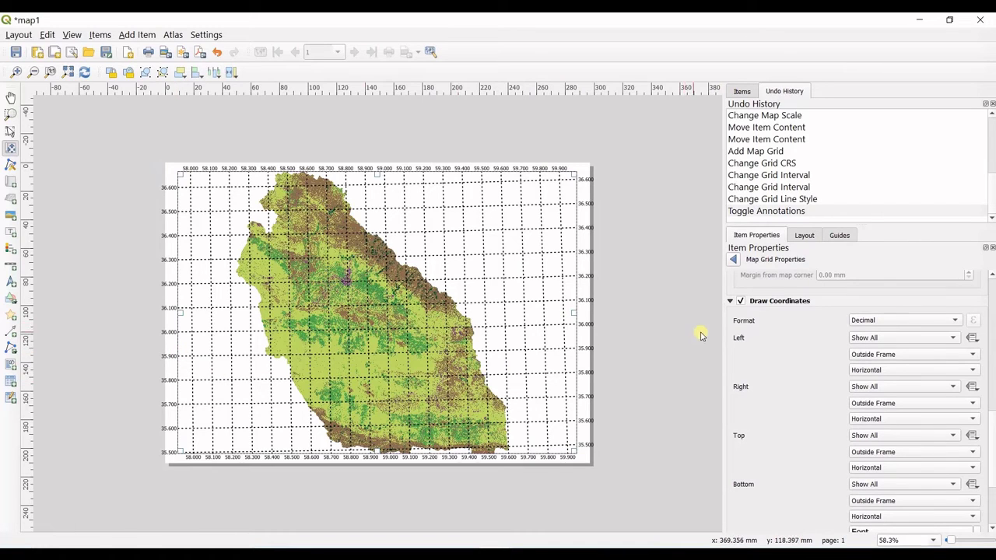
left_click(900, 325)
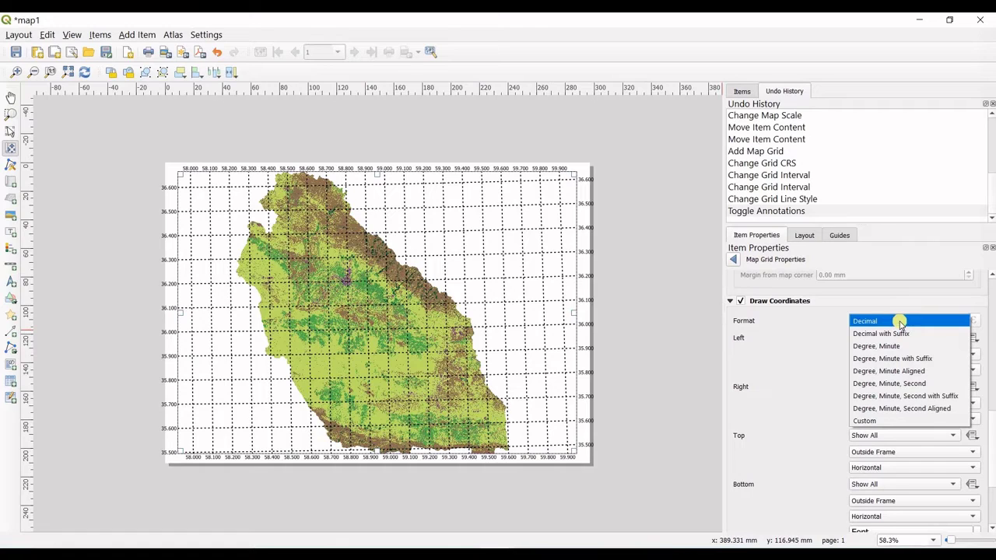
left_click(856, 322)
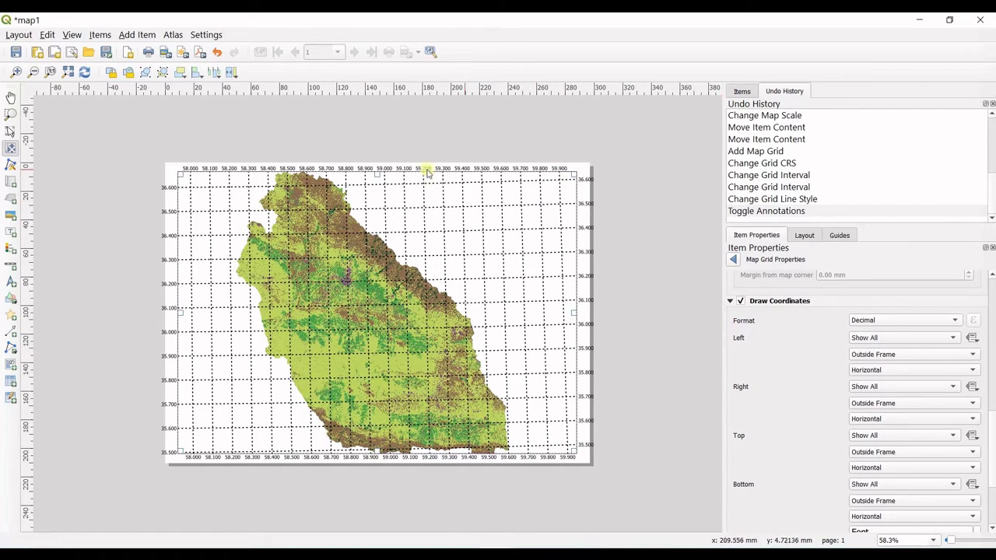
left_click(896, 323)
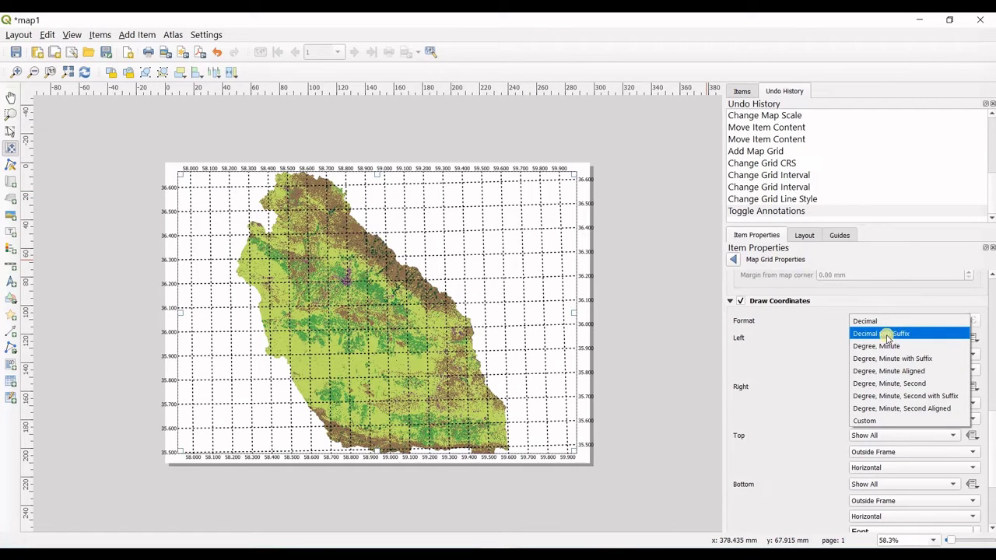
left_click(888, 334)
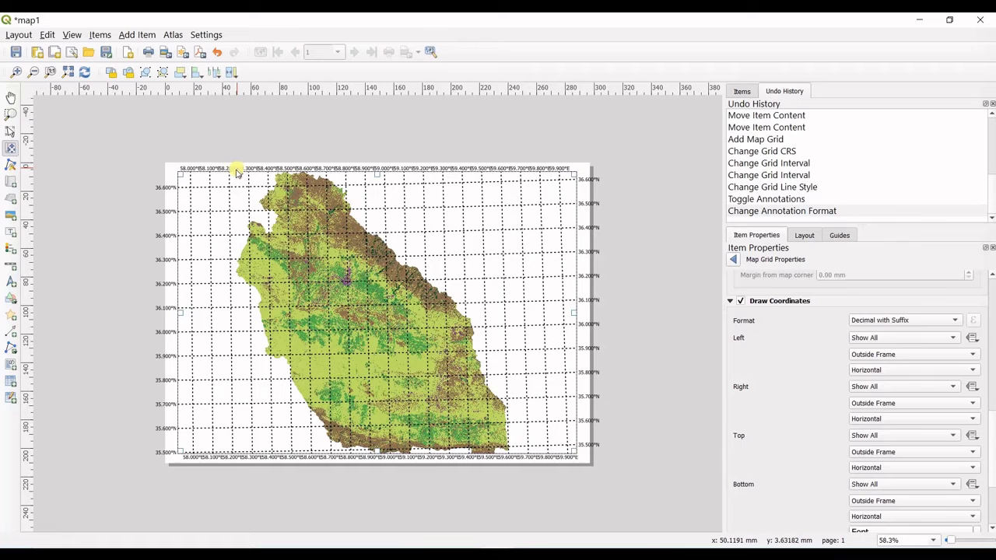
Change Grid 1's X and Y intervals from 0.1 to 0.2.
left_click_drag(993, 424, 990, 289)
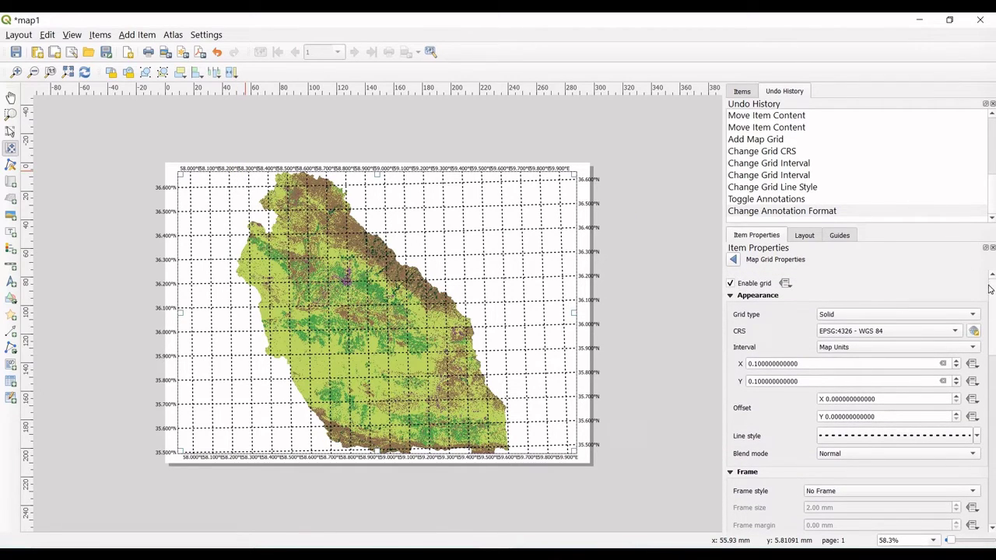
left_click(763, 369)
type("2")
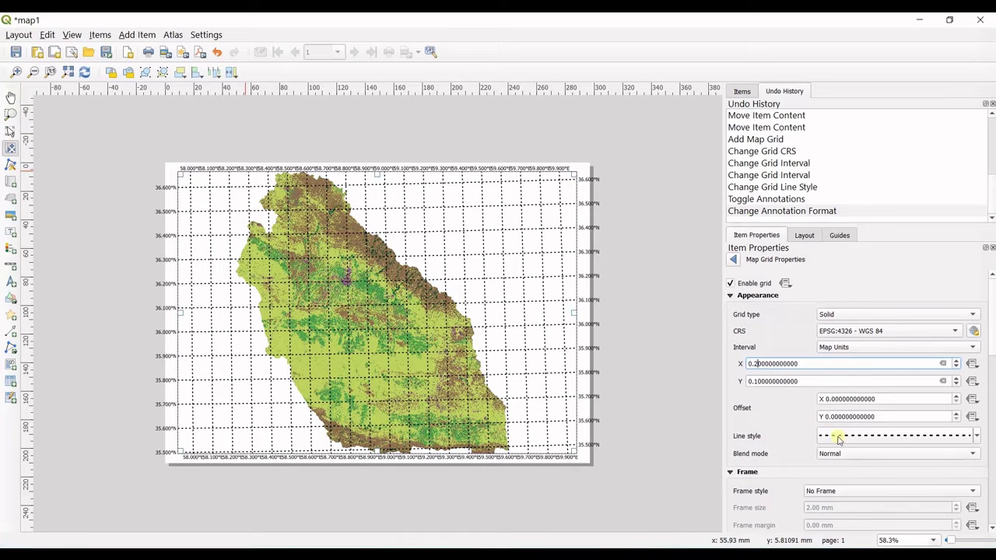
left_click(756, 382)
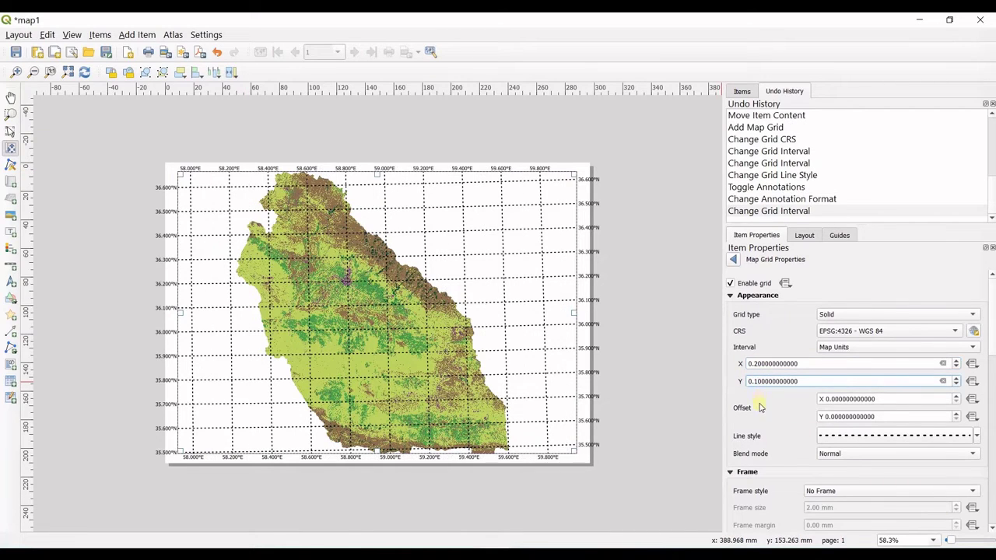
key("BackSpace")
type("2")
key("Return")
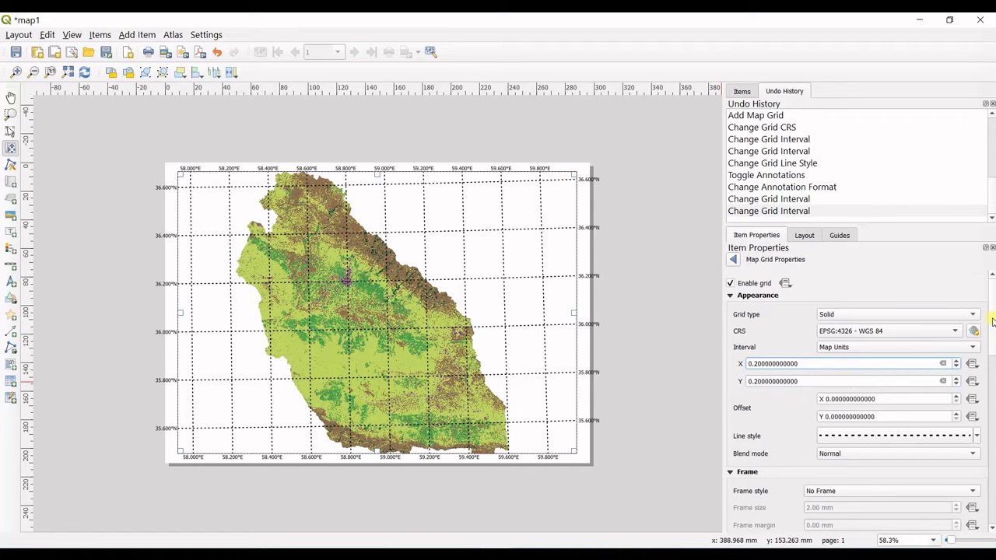
Switch the coordinate label format to 'Degree, Minute', then to 'Degree, Minute with Suffix'.
scroll(992, 322, "down", 15)
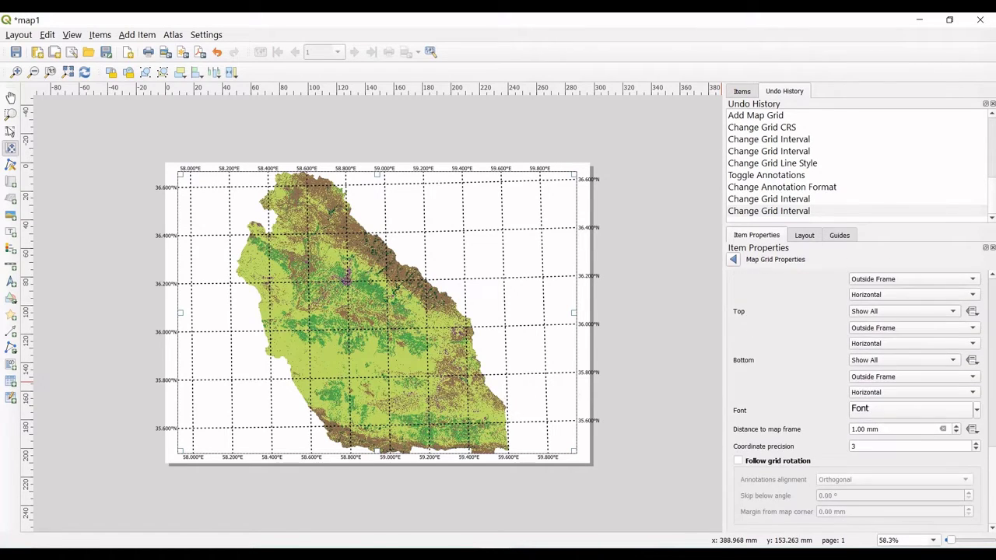
scroll(857, 399, "up", 2)
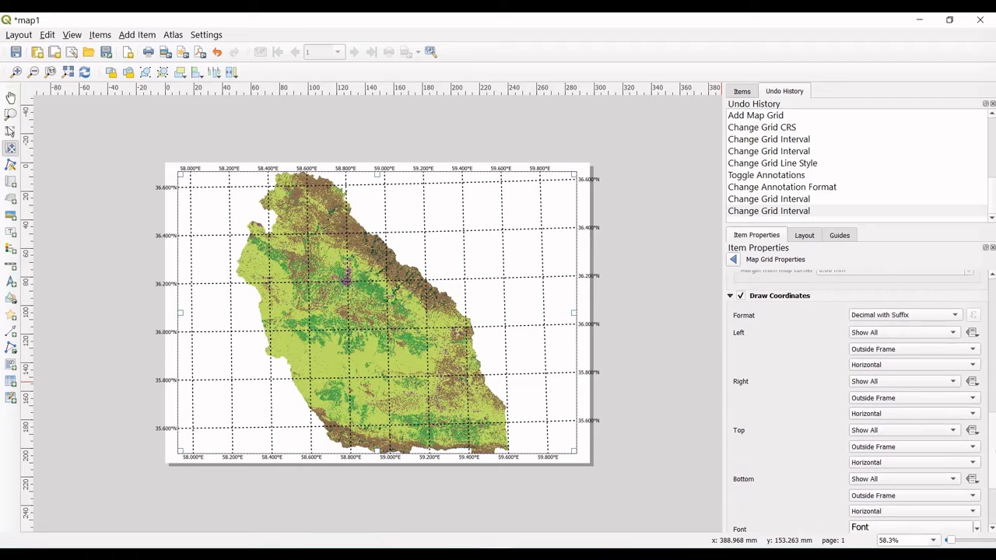
left_click(881, 316)
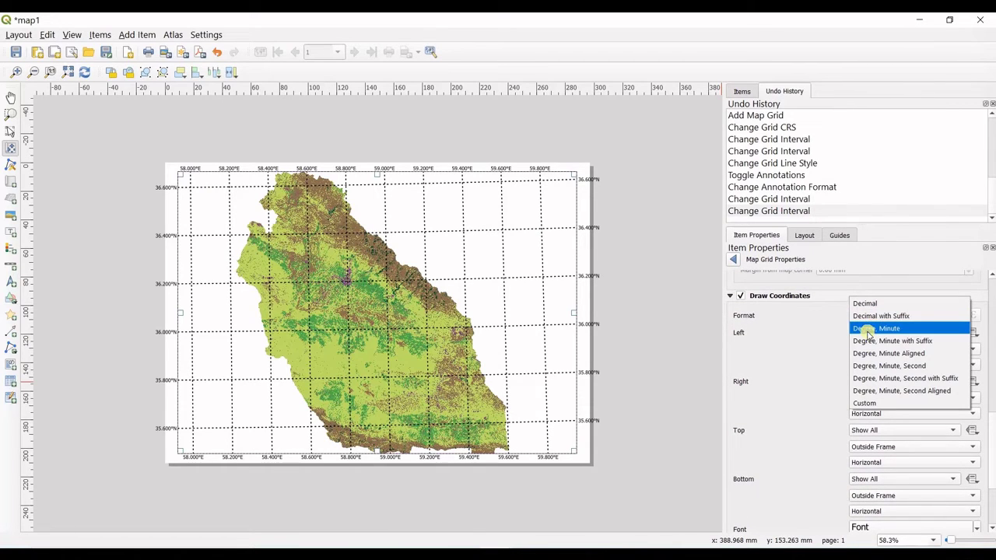
left_click(867, 330)
left_click(878, 316)
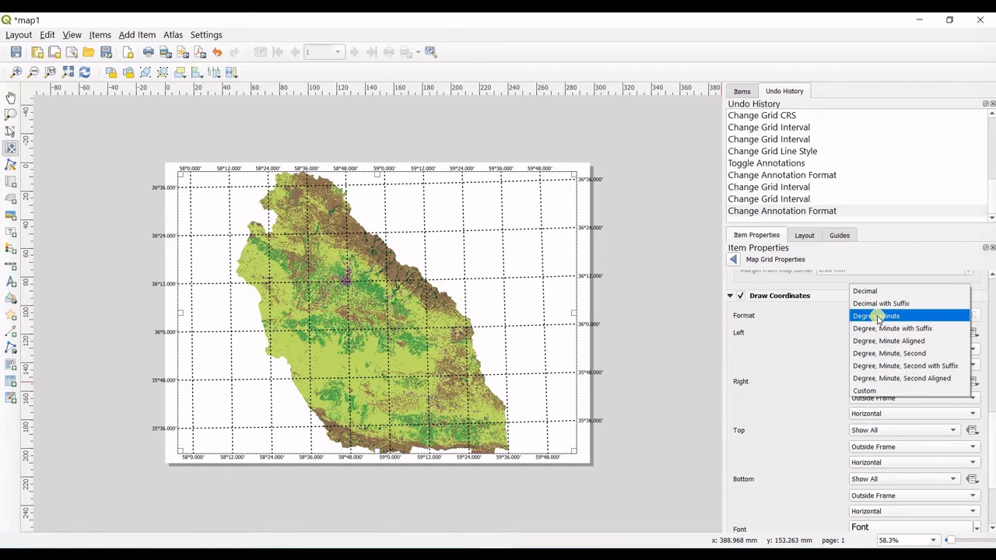
left_click(882, 330)
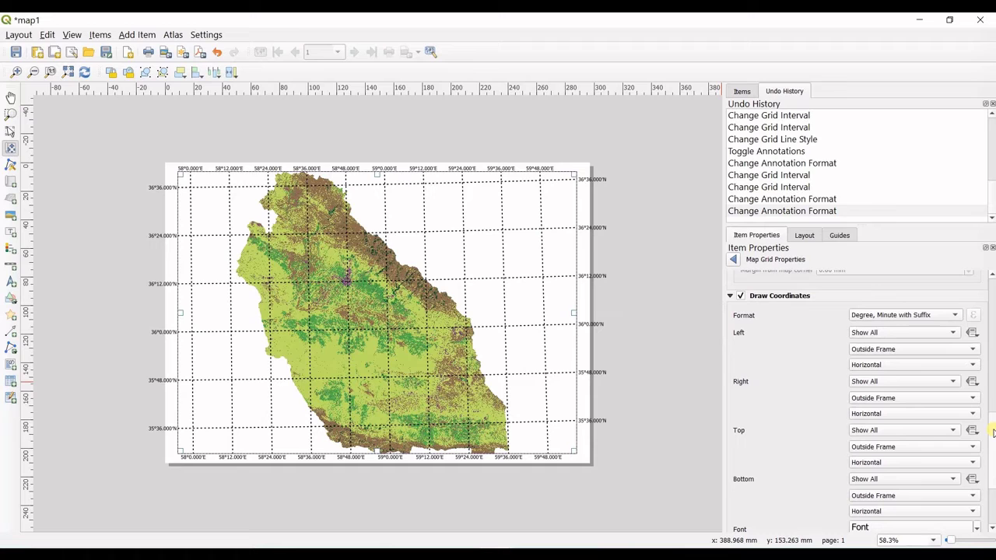
Choose Zilla Slab SemiBold as the grid coordinate label font.
left_click_drag(993, 433, 994, 472)
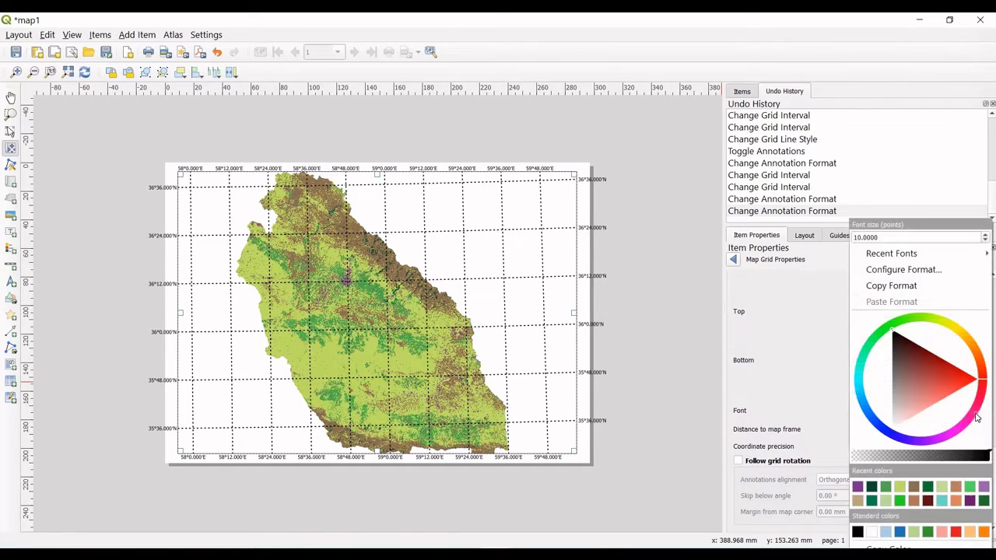
left_click(976, 411)
left_click(806, 418)
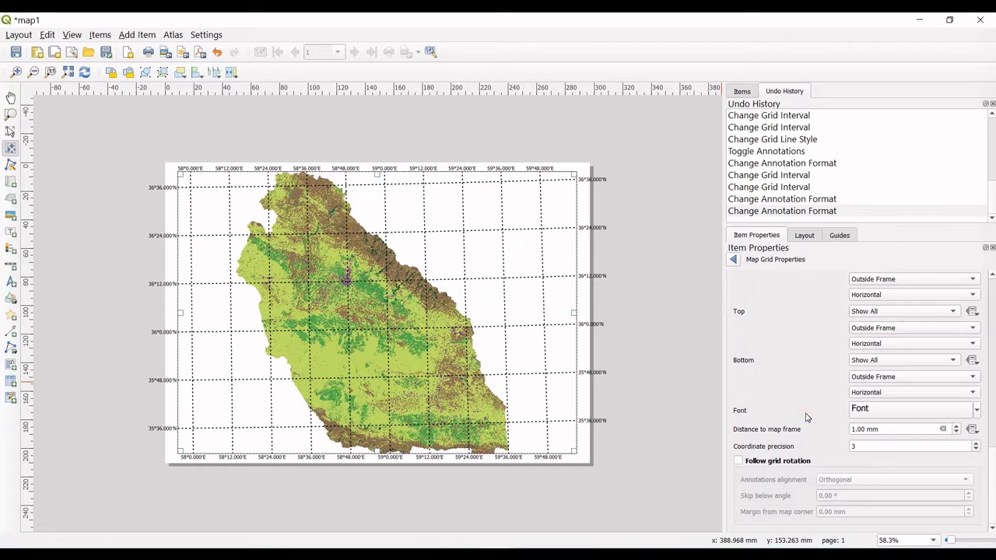
left_click(899, 410)
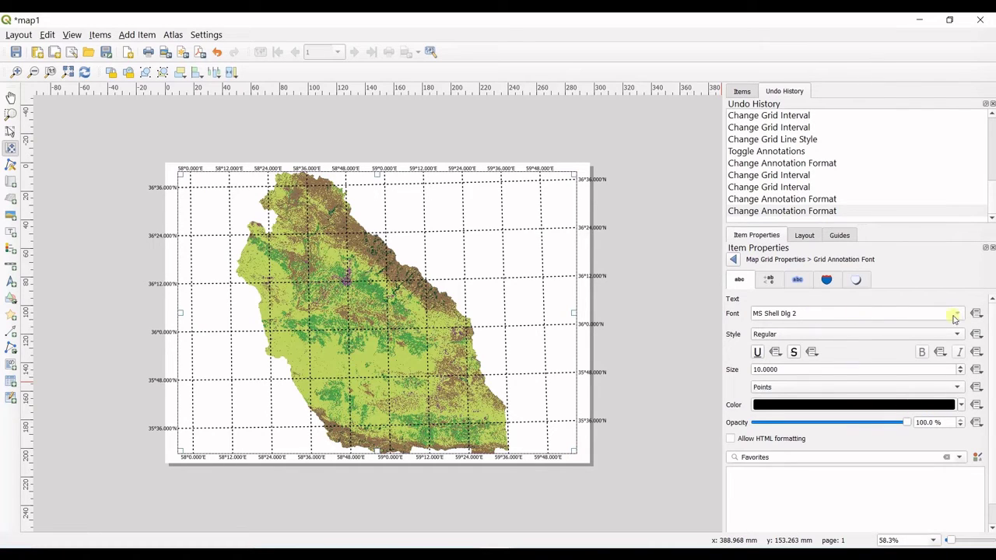
left_click(817, 315)
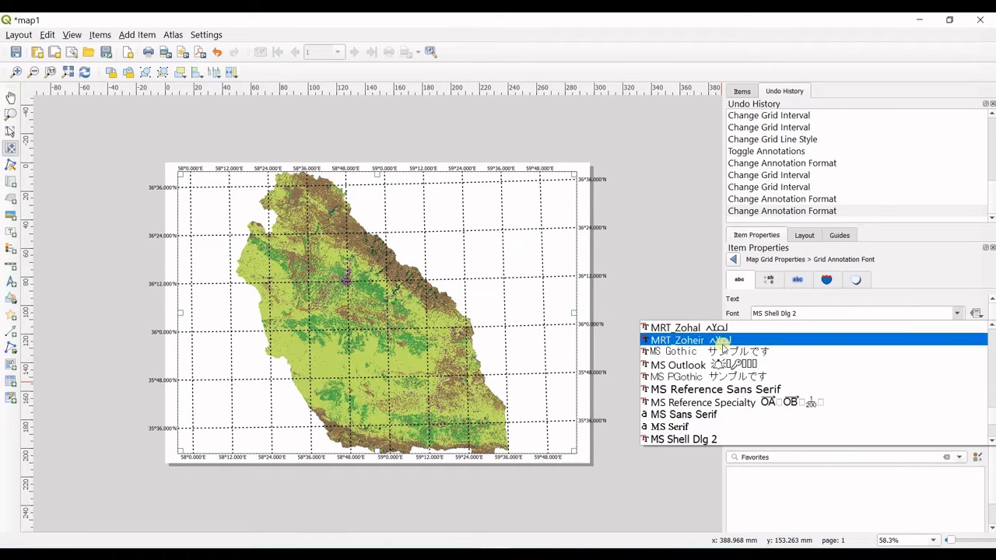
left_click(703, 416)
key("End")
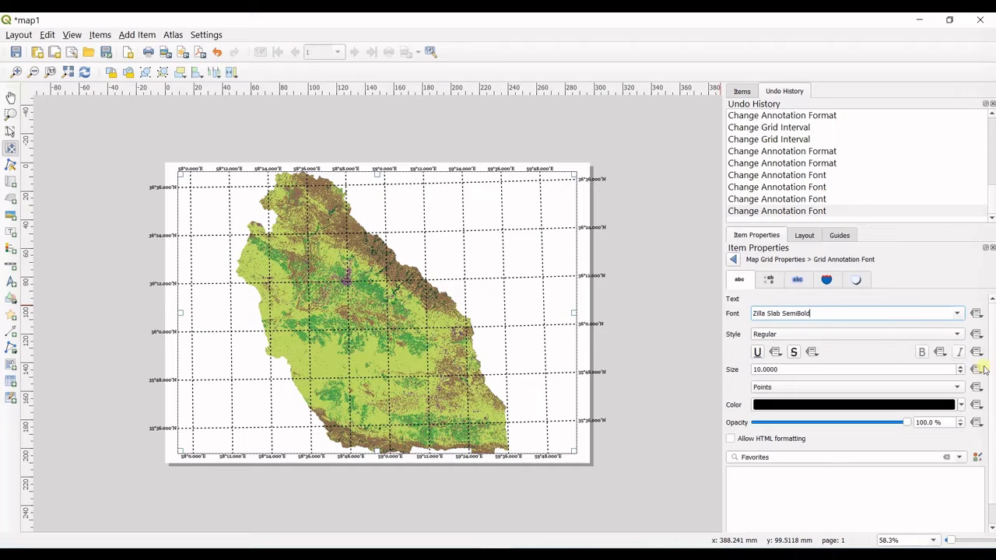
Set the label font style to Regular, with no italic or underline.
left_click(903, 334)
left_click(898, 347)
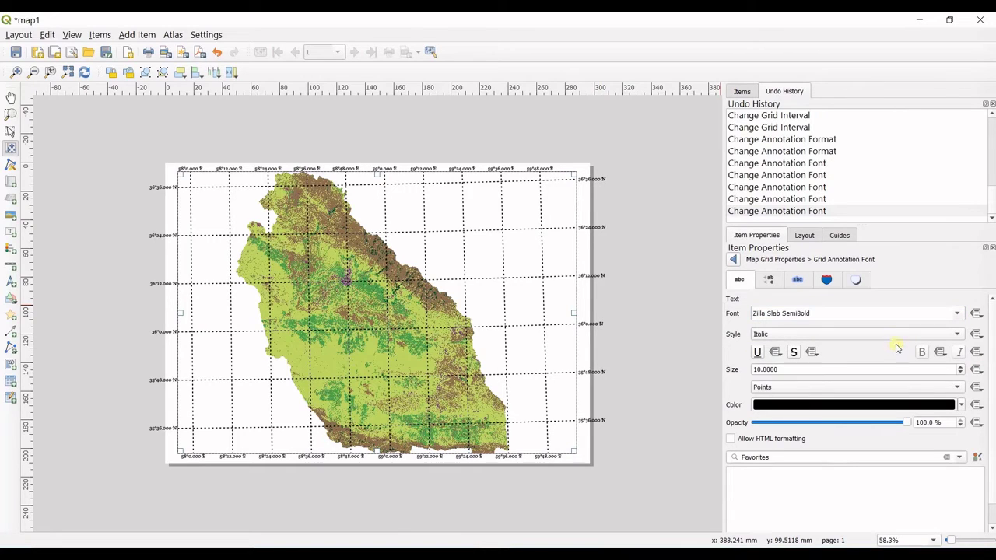
left_click(884, 334)
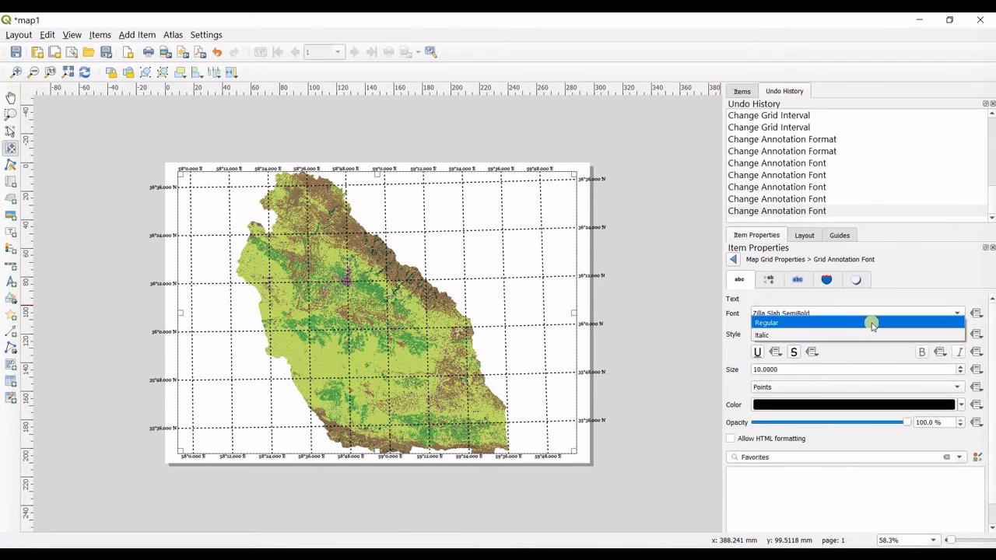
left_click(872, 326)
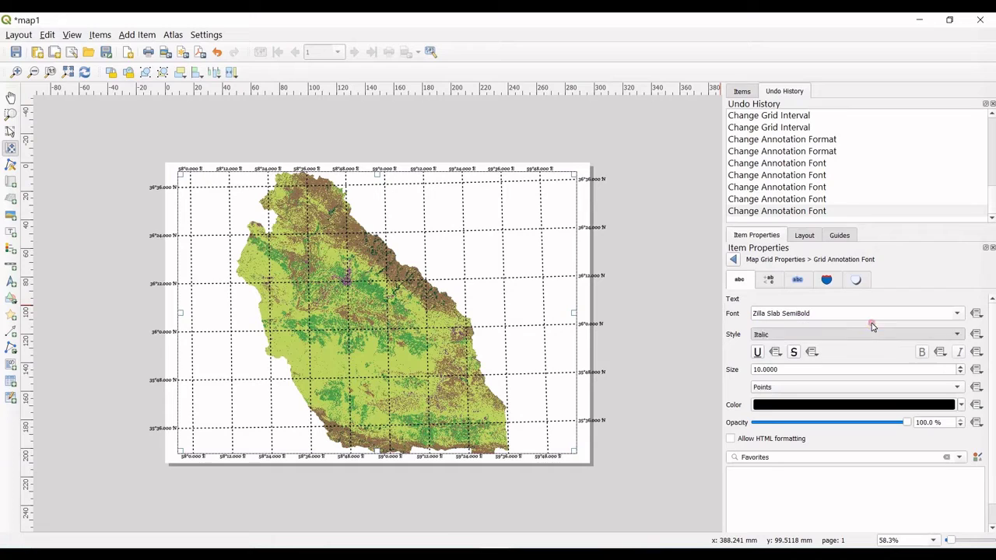
left_click(759, 354)
left_click(760, 355)
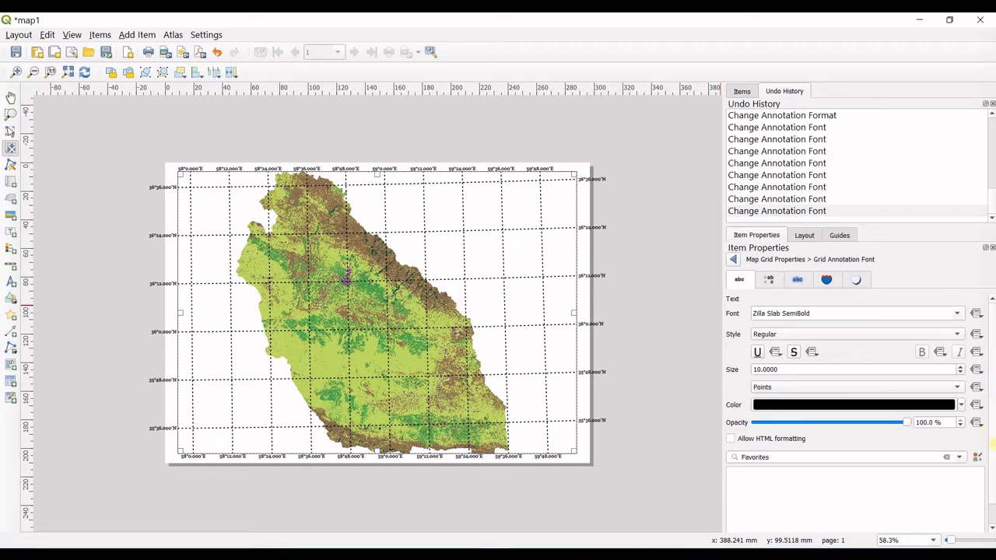
left_click_drag(992, 461, 993, 498)
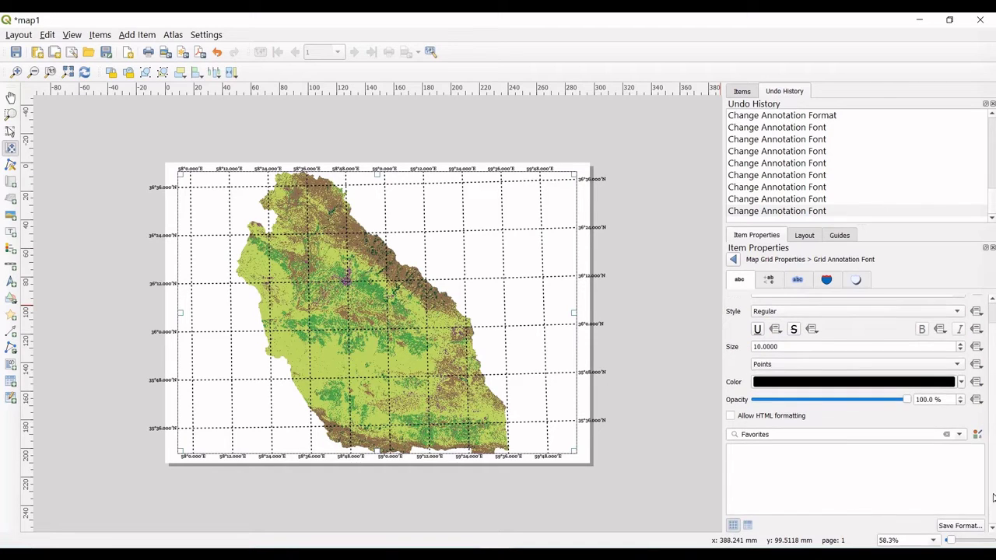
Back in Map Grid Properties, set the labels' distance to map frame to 2.00 mm.
left_click(733, 259)
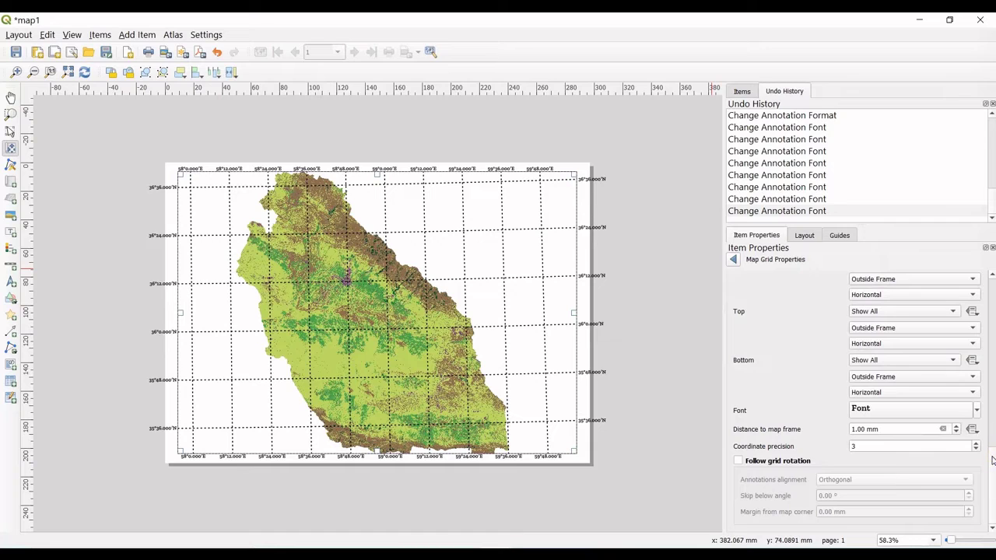
scroll(993, 461, "up", 3)
scroll(994, 467, "down", 3)
left_click(957, 427)
left_click(957, 427)
left_click(958, 427)
left_click(958, 427)
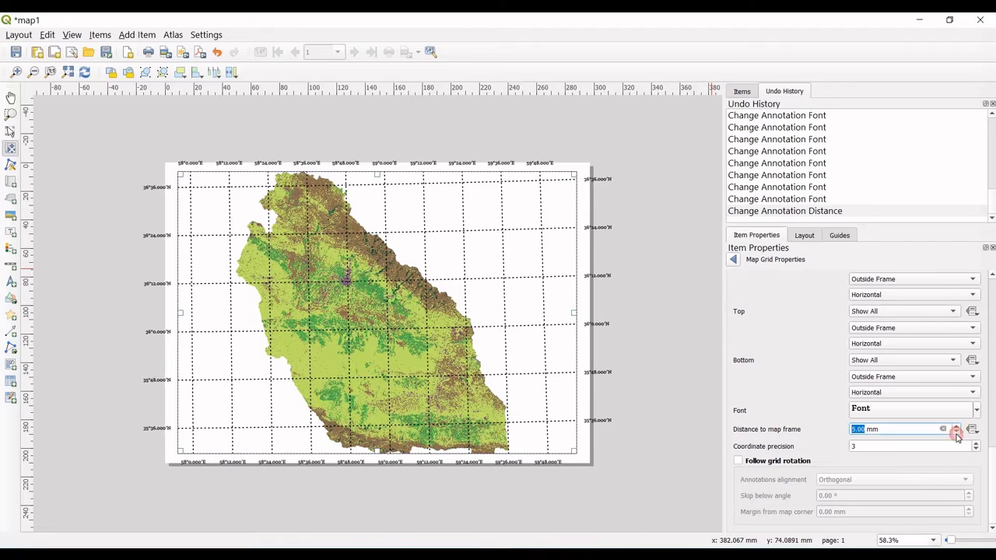
left_click(957, 433)
left_click(956, 432)
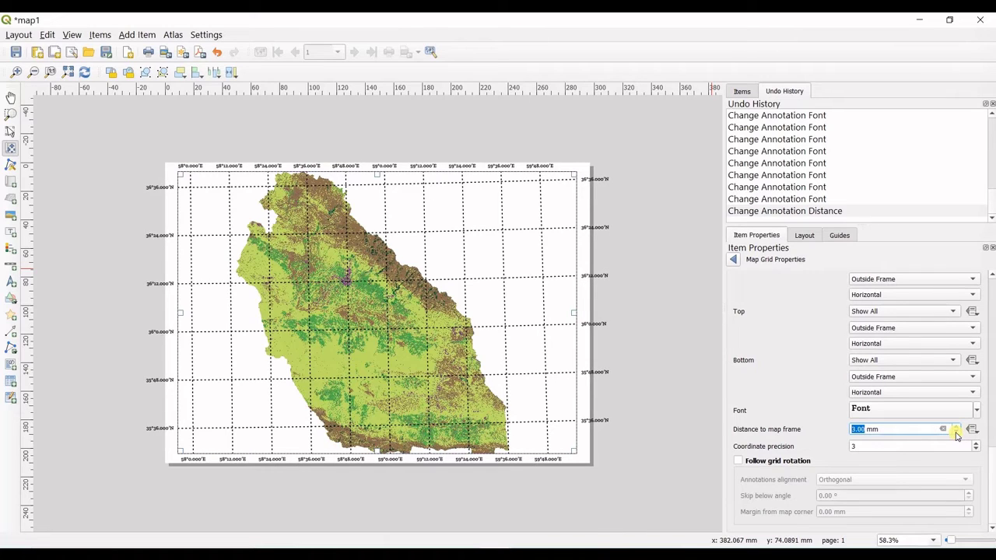
left_click(957, 432)
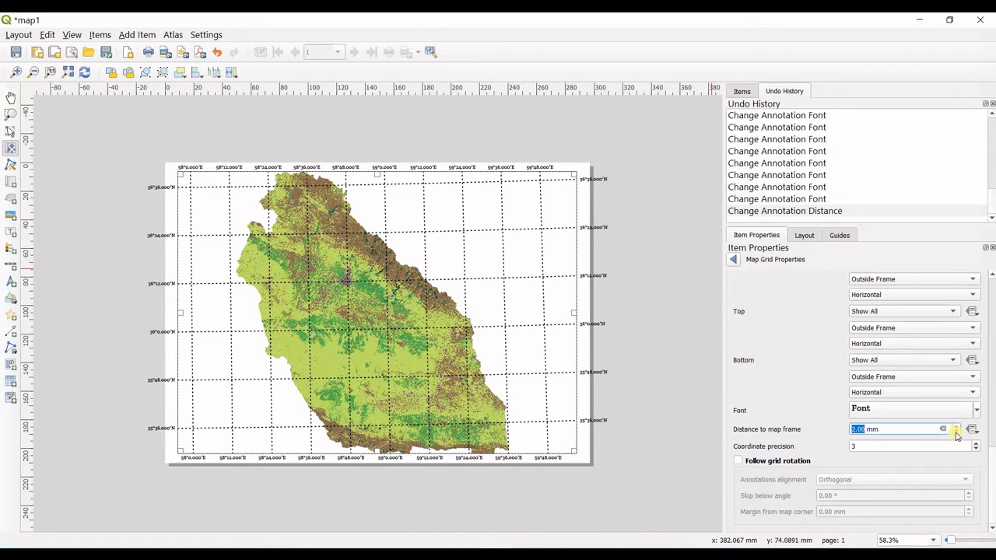
Re-enter 3 as the coordinate precision.
double_click(895, 447)
key("BackSpace")
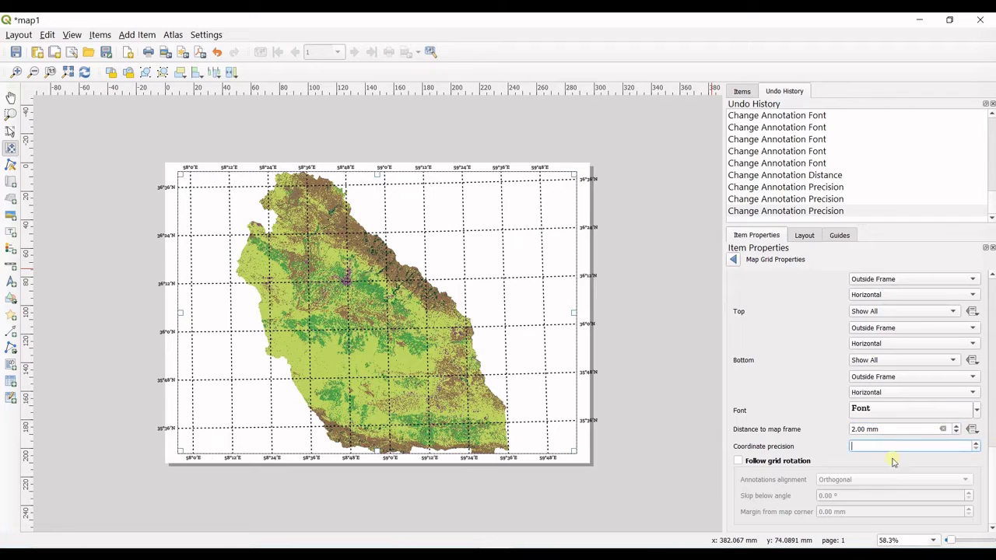
type("3")
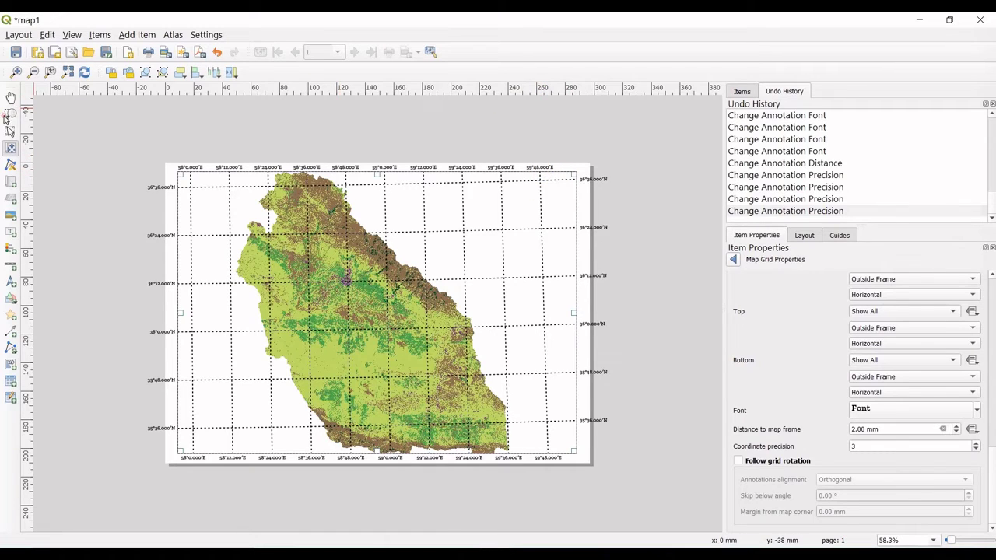
Lower coordinate precision from 3 to 1, then to 0, so labels read like 58°12'E.
left_click(10, 115)
left_click_drag(525, 157, 596, 214)
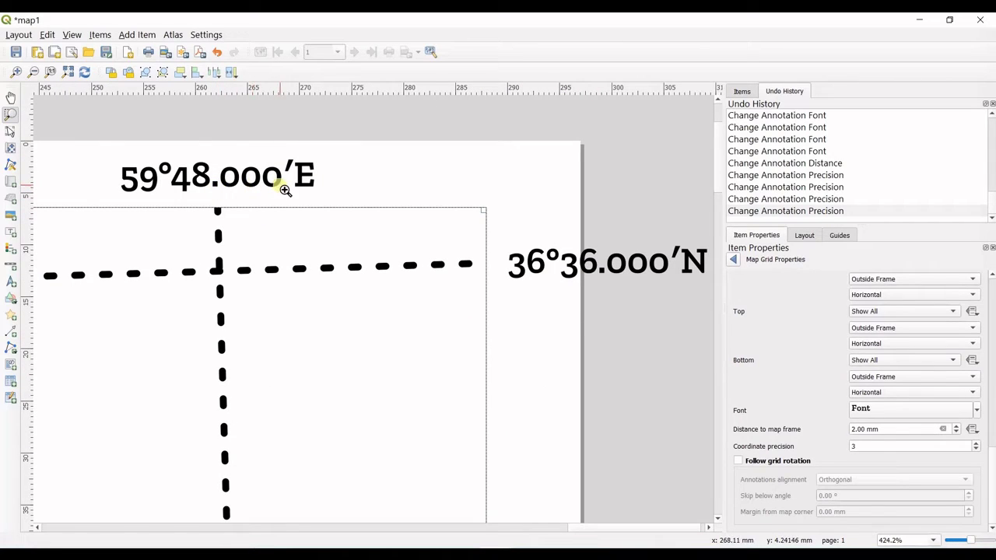
double_click(873, 449)
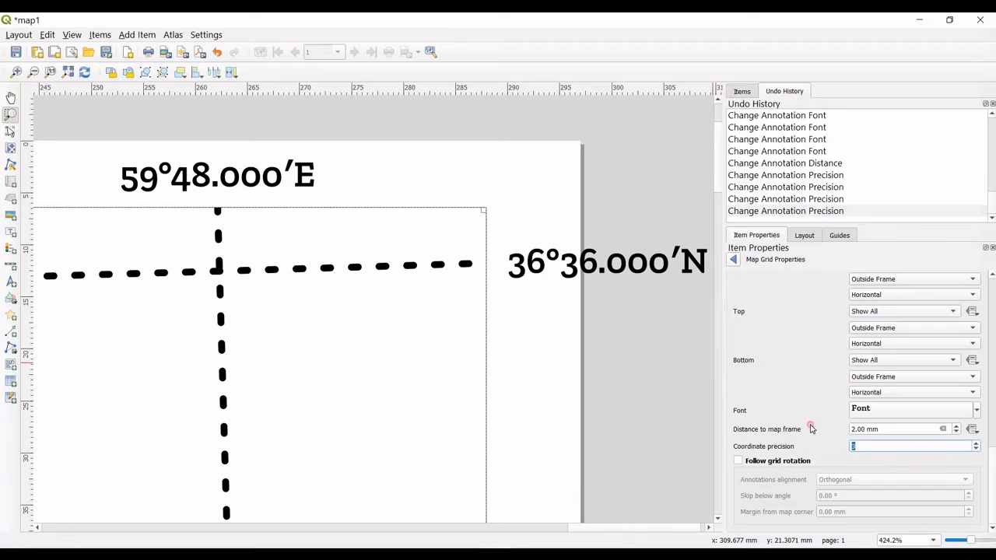
type("1")
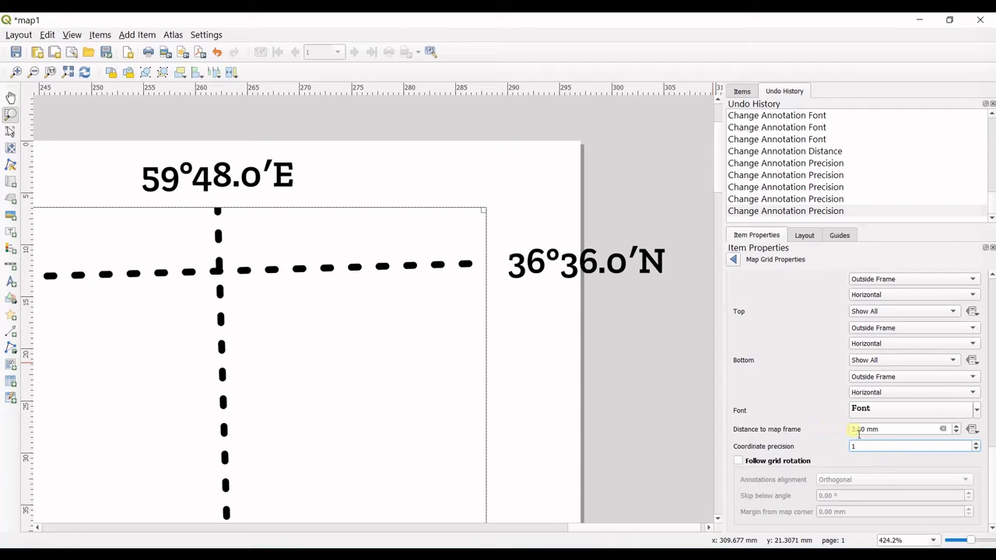
left_click(859, 431)
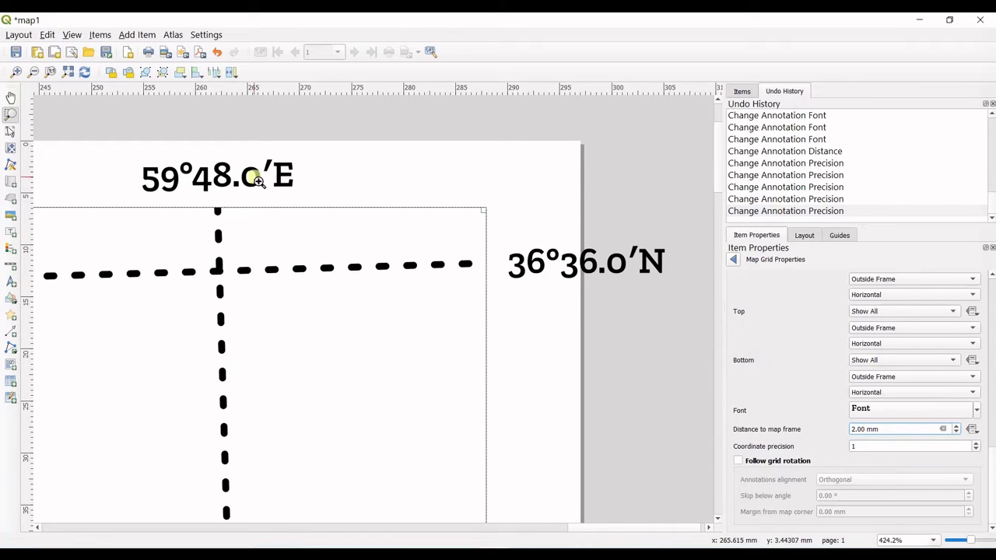
double_click(866, 449)
type("0")
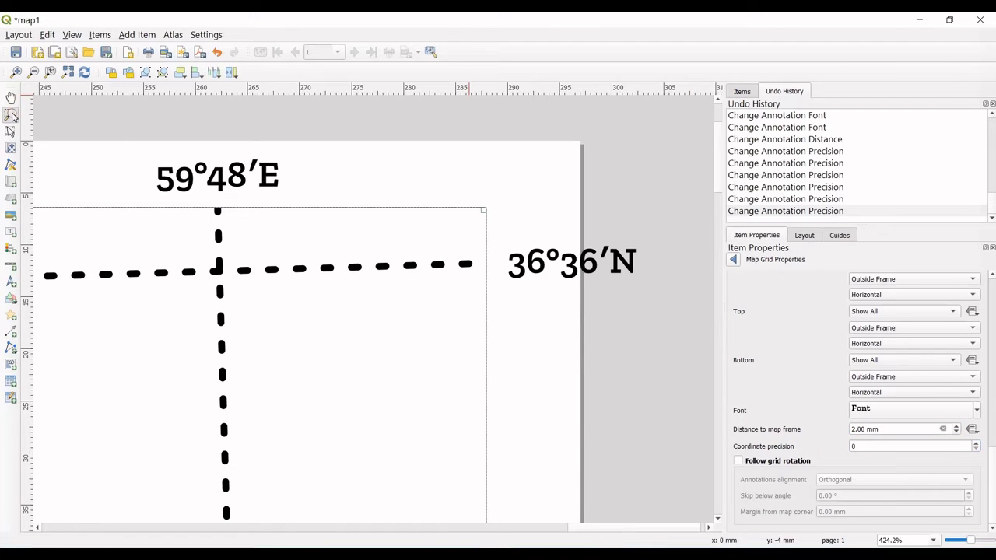
scroll(500, 177, "down", 1)
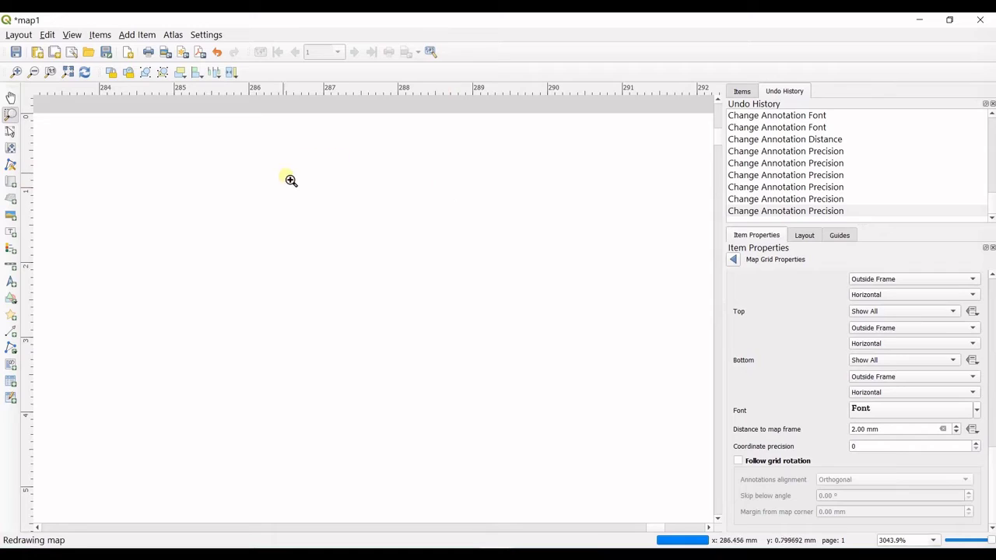
scroll(225, 225, "down", 6)
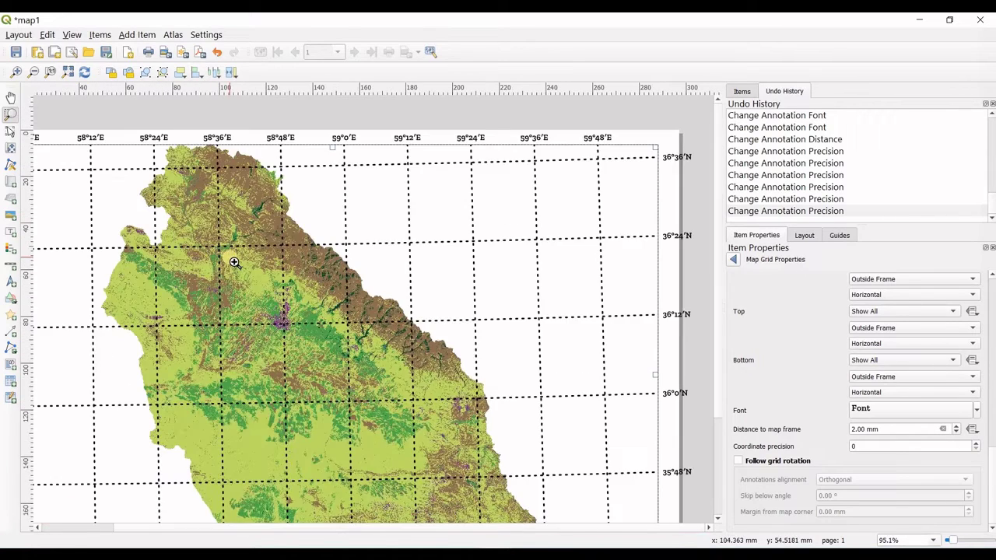
scroll(273, 325, "up", 5)
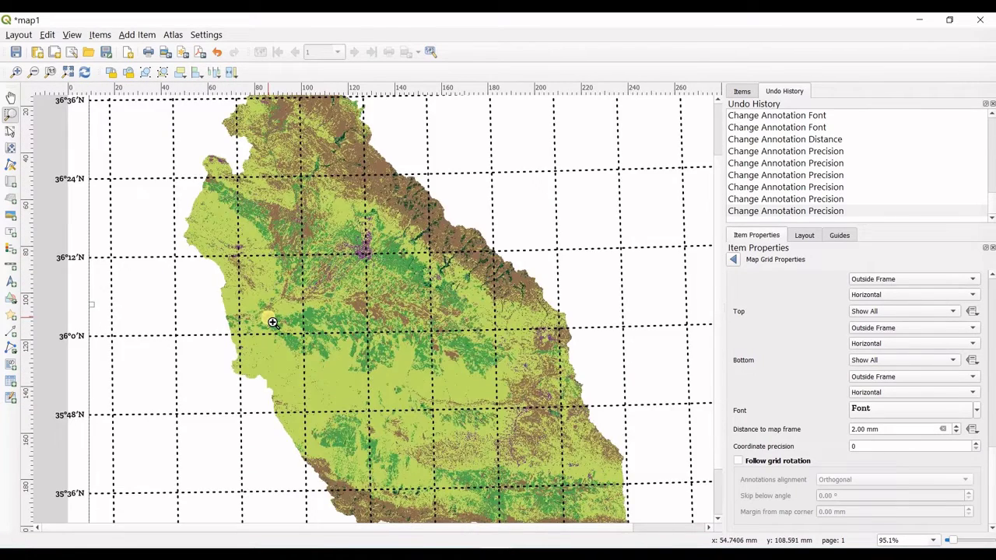
scroll(273, 325, "down", 5)
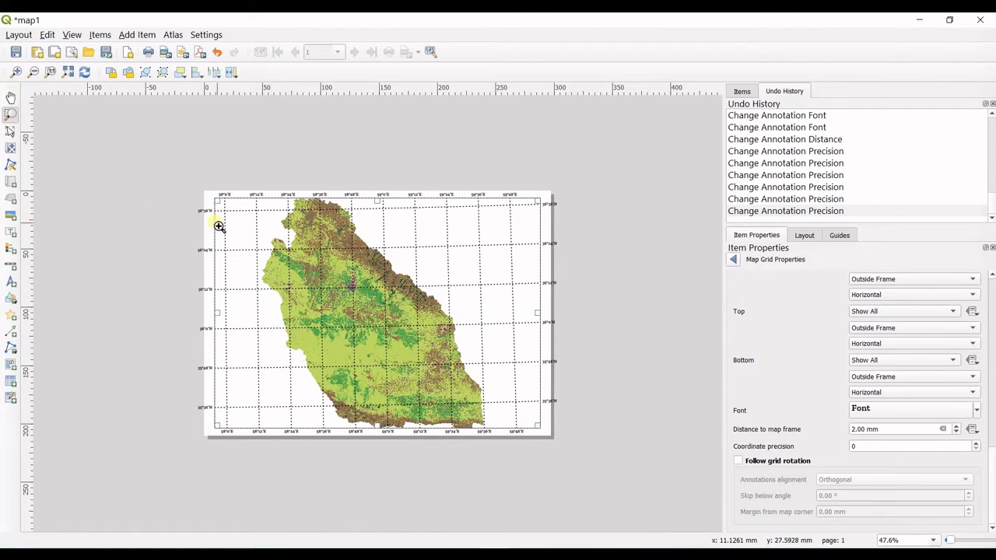
scroll(94, 207, "up", 2)
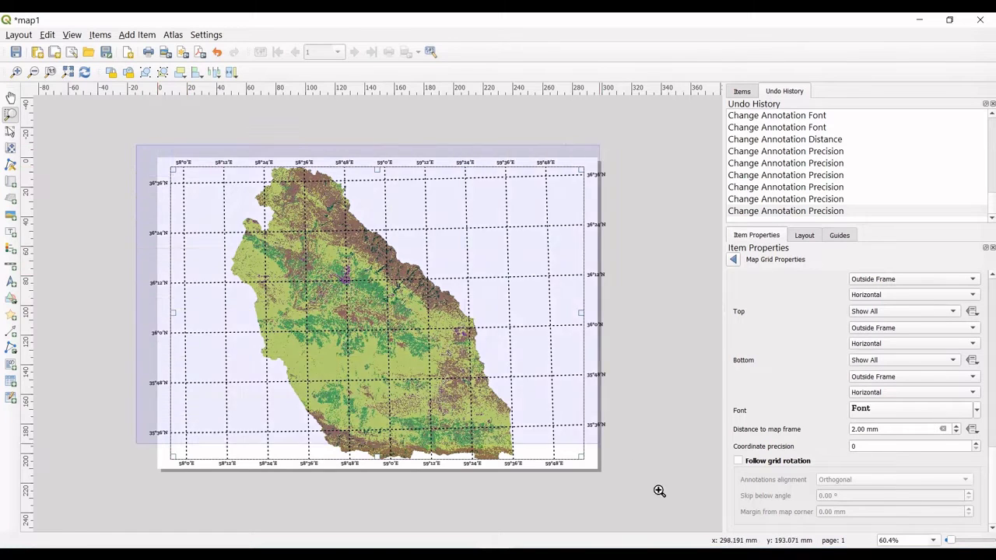
Nudge the map item right and shrink it from its top-right corner so all labels fit.
scroll(379, 315, "up", 4)
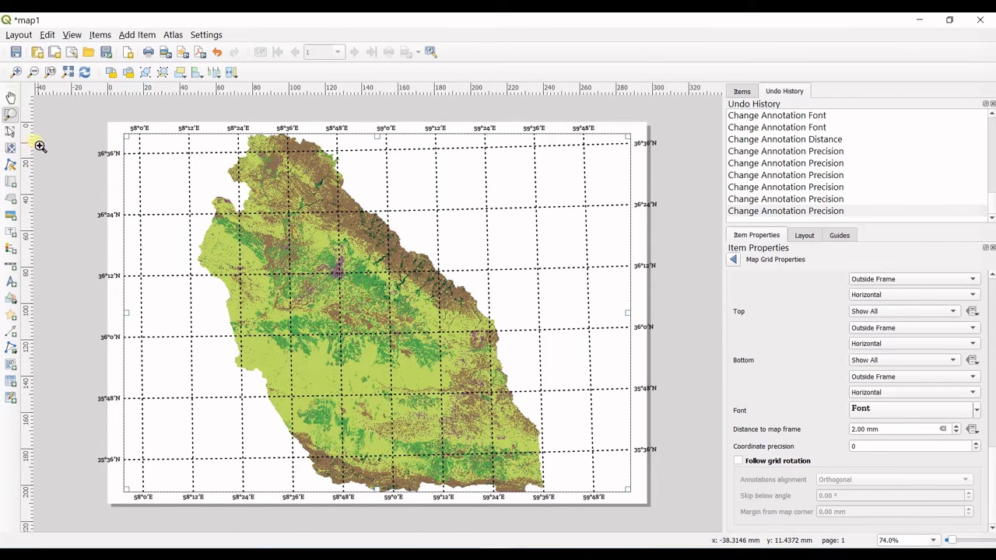
left_click(10, 132)
mouse_move(158, 182)
left_mouse_down()
mouse_move(169, 182)
mouse_move(159, 175)
left_mouse_up()
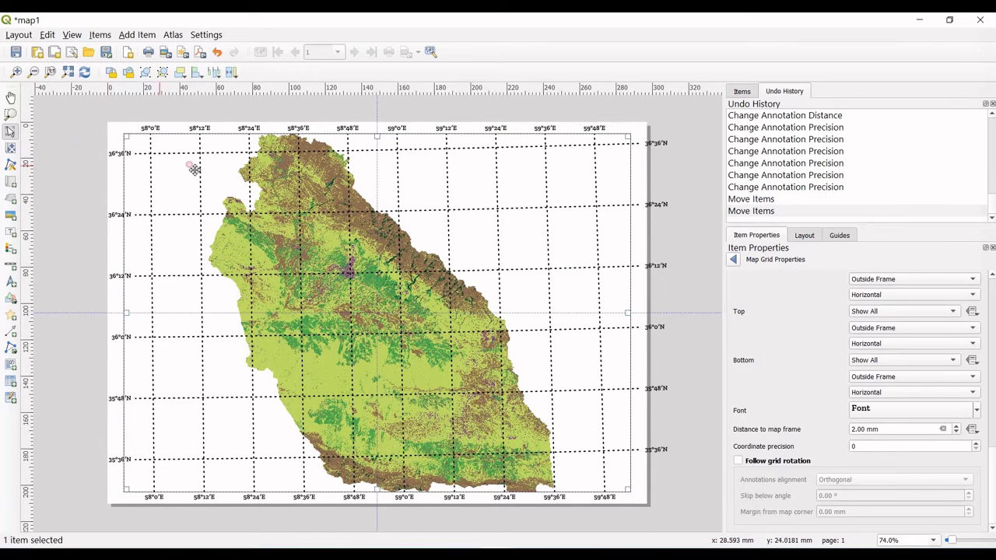
left_click_drag(624, 150, 574, 179)
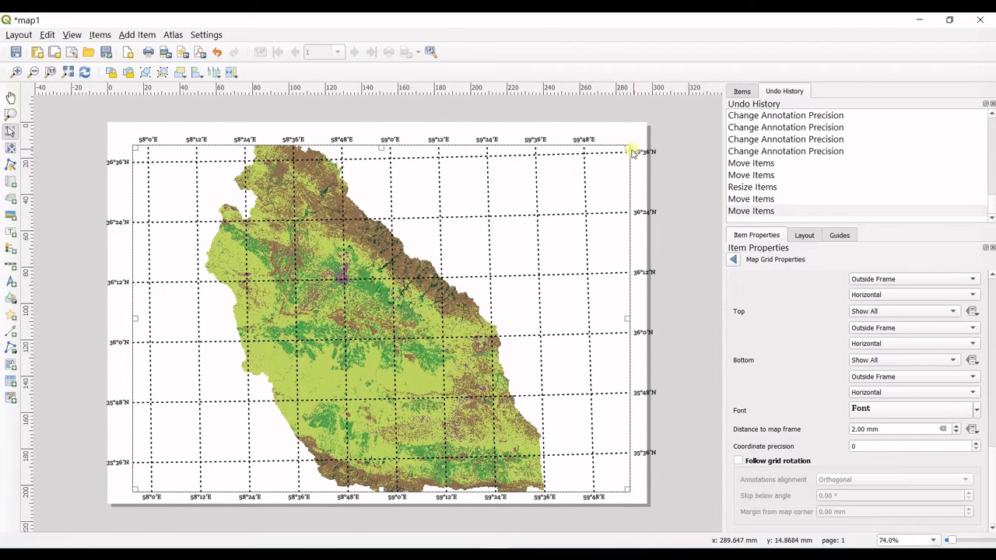
left_click_drag(630, 152, 600, 161)
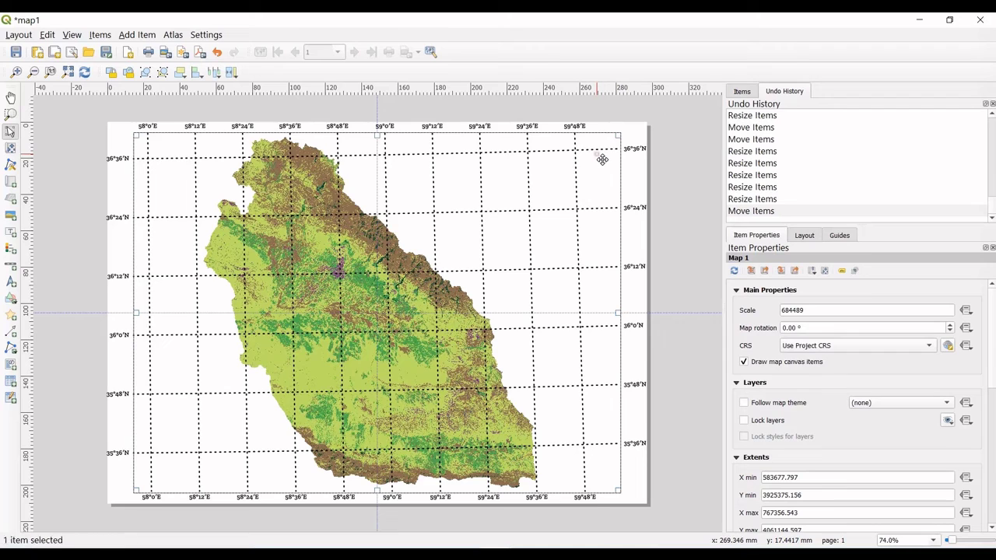
Select the map and turn on its Frame in Item Properties.
left_click(685, 259)
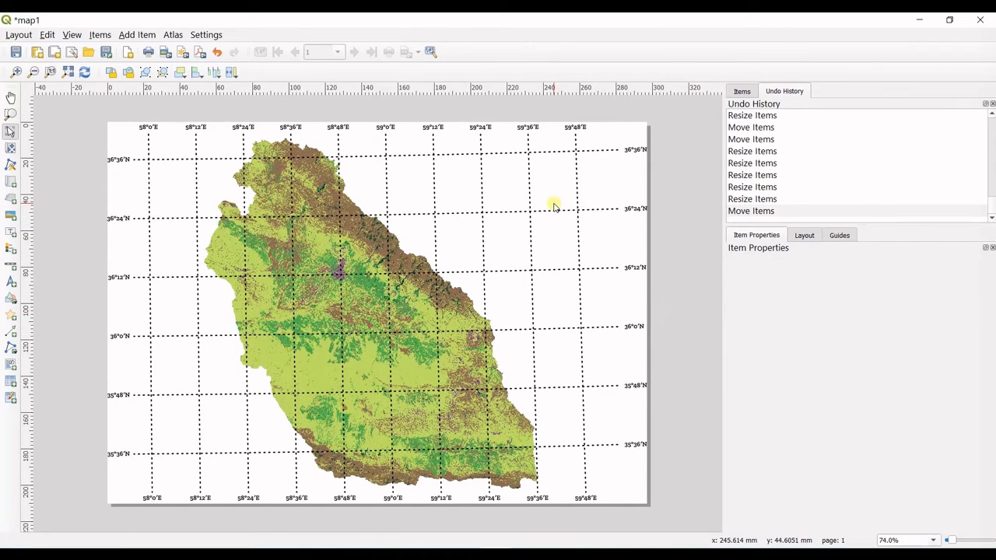
left_click(381, 185)
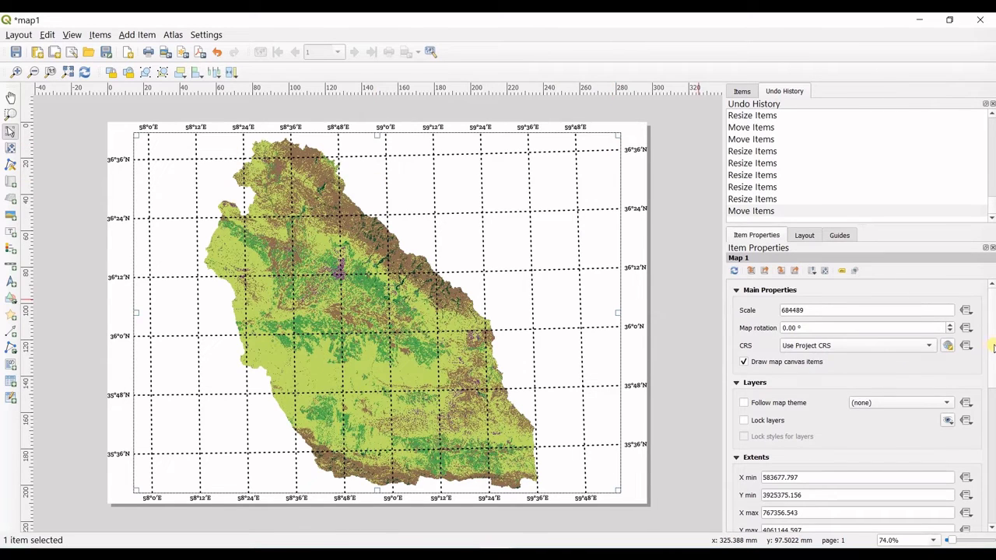
scroll(994, 348, "down", 5)
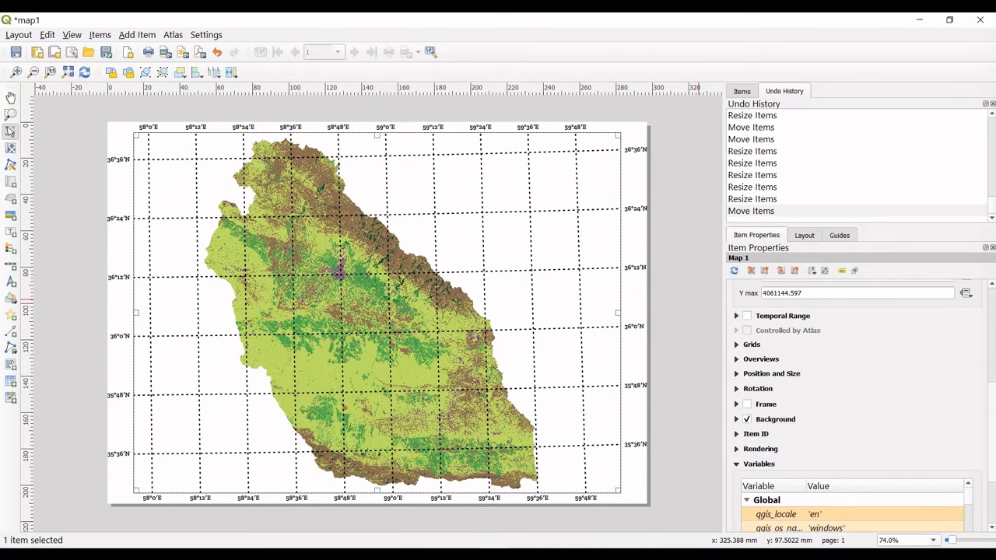
scroll(980, 404, "up", 5)
scroll(979, 466, "down", 7)
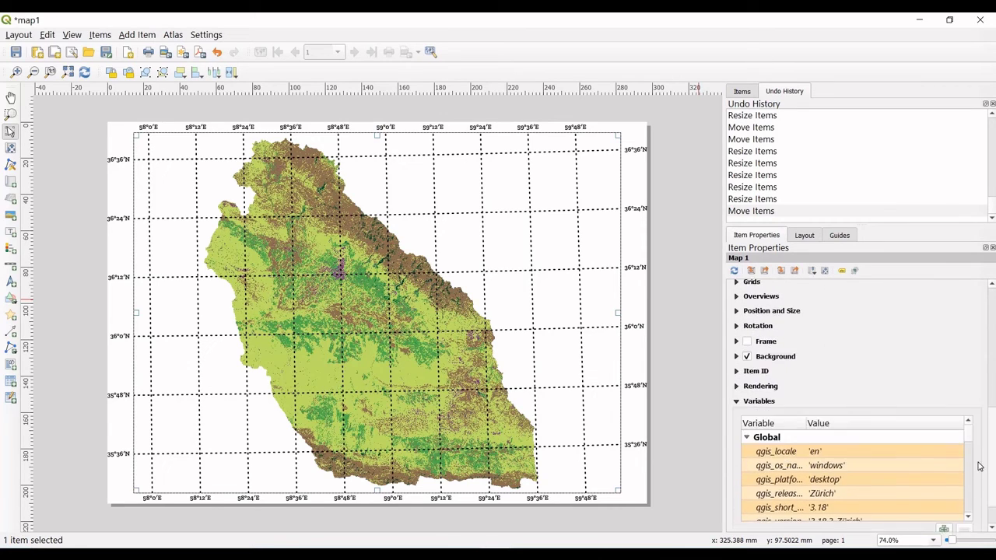
scroll(980, 459, "up", 1)
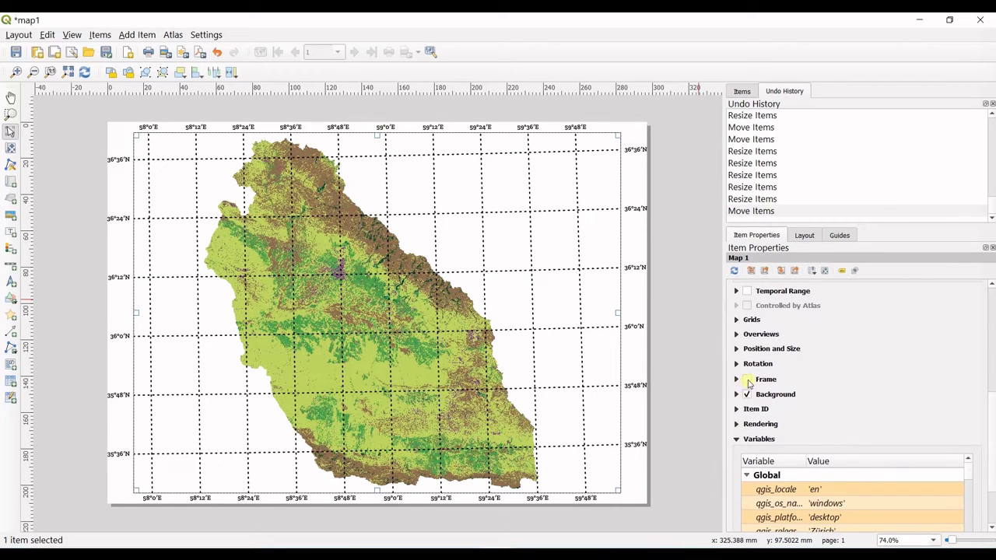
left_click(747, 380)
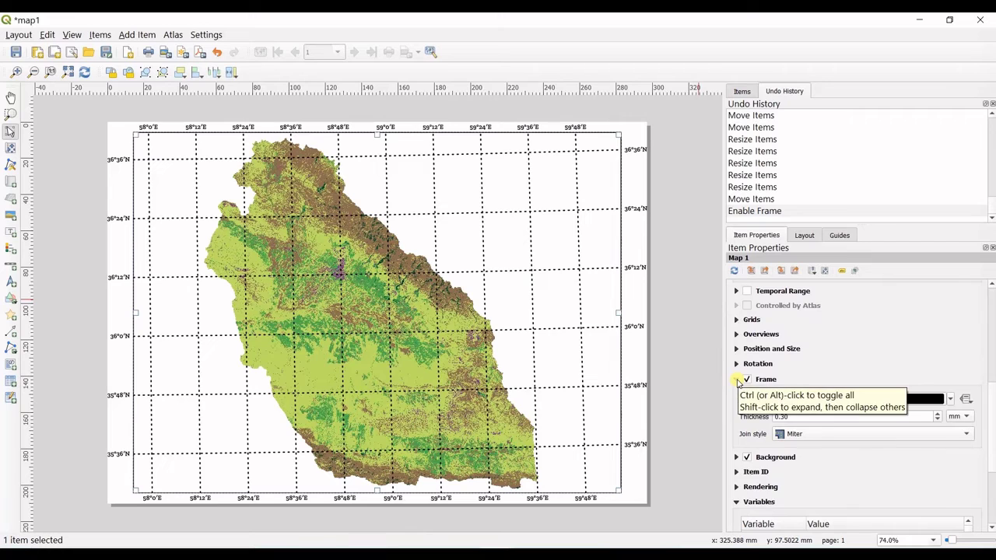
Set the map frame thickness to 0.20 mm.
left_click(936, 417)
left_click(937, 414)
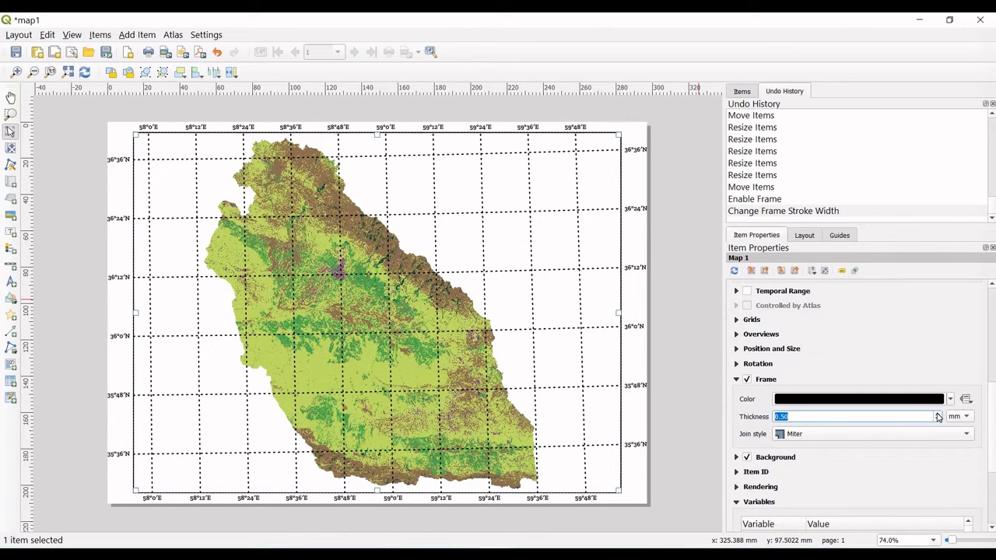
left_click(938, 414)
left_click(938, 415)
left_click(937, 415)
left_click(937, 419)
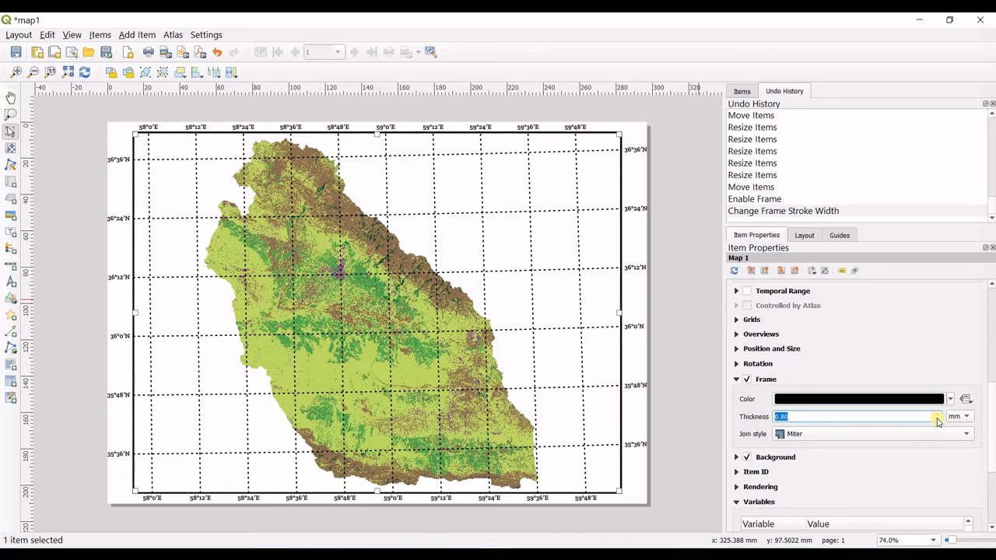
left_click(938, 419)
left_click(938, 420)
left_click(938, 419)
left_click(937, 419)
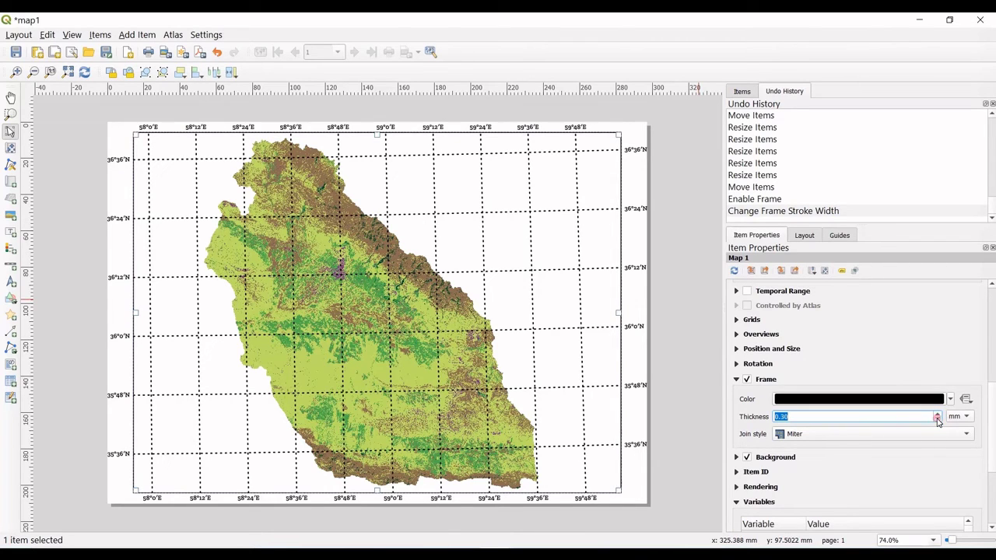
left_click(938, 420)
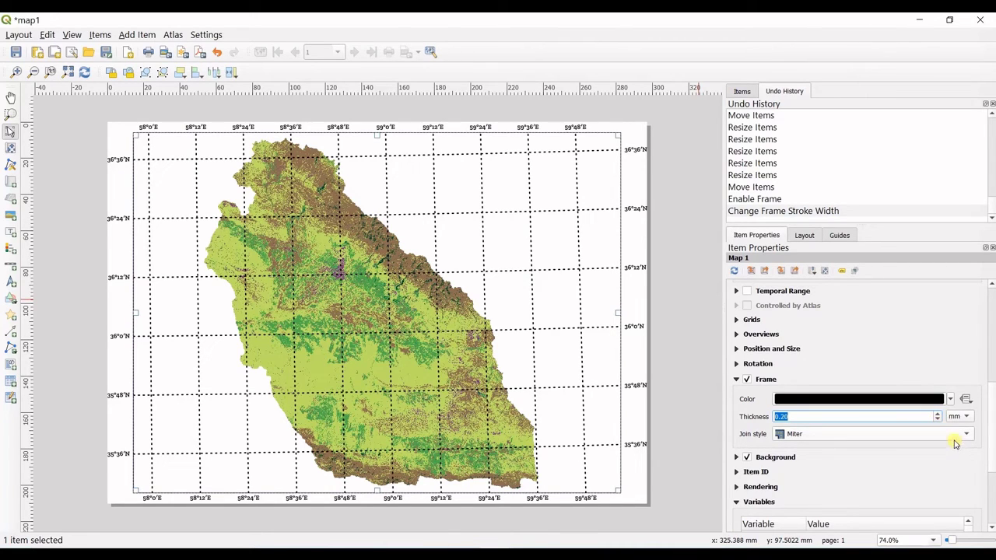
Set Grid 1's grid type to 'Frame and annotations only' to drop the dotted grid lines.
scroll(992, 465, "up", 10)
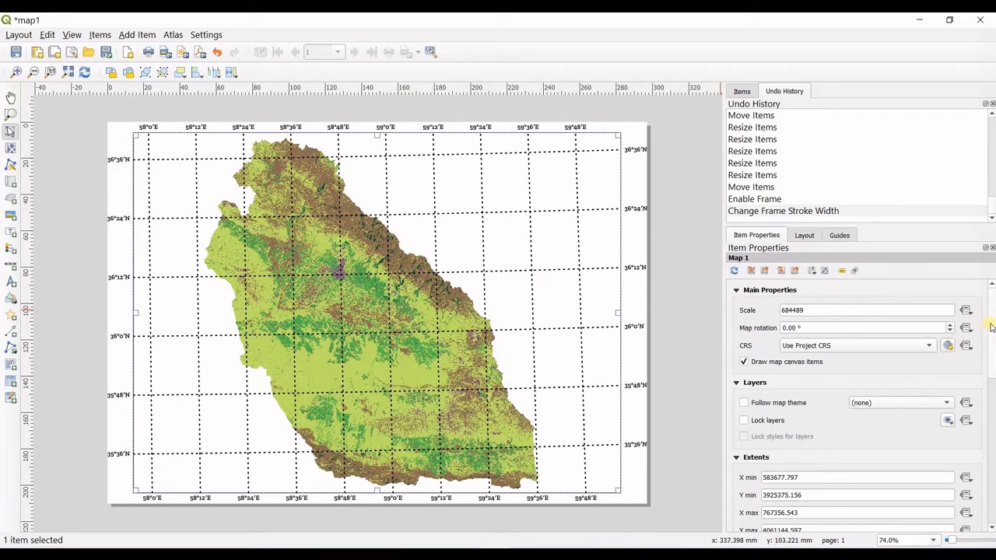
scroll(991, 327, "down", 5)
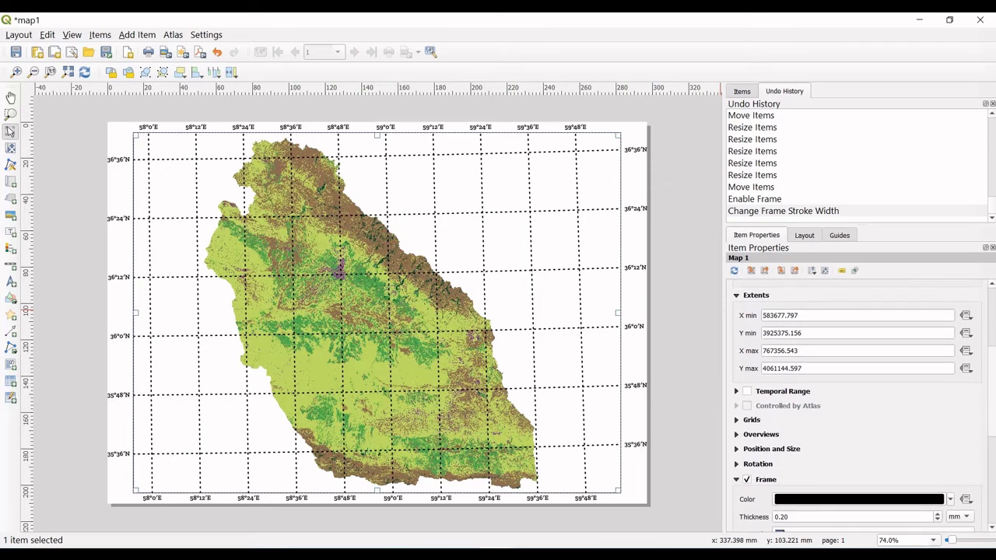
scroll(856, 374, "down", 2)
left_click(745, 385)
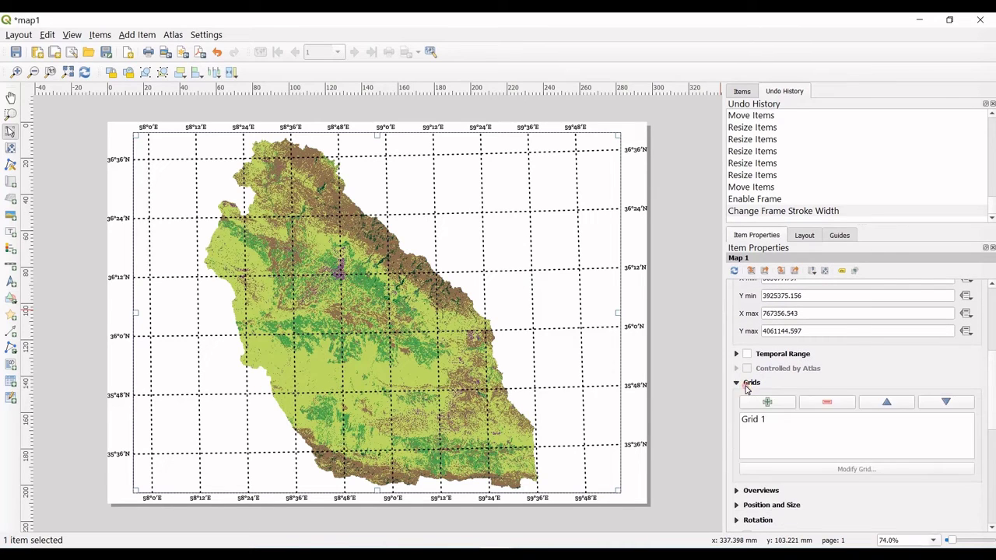
left_click(789, 432)
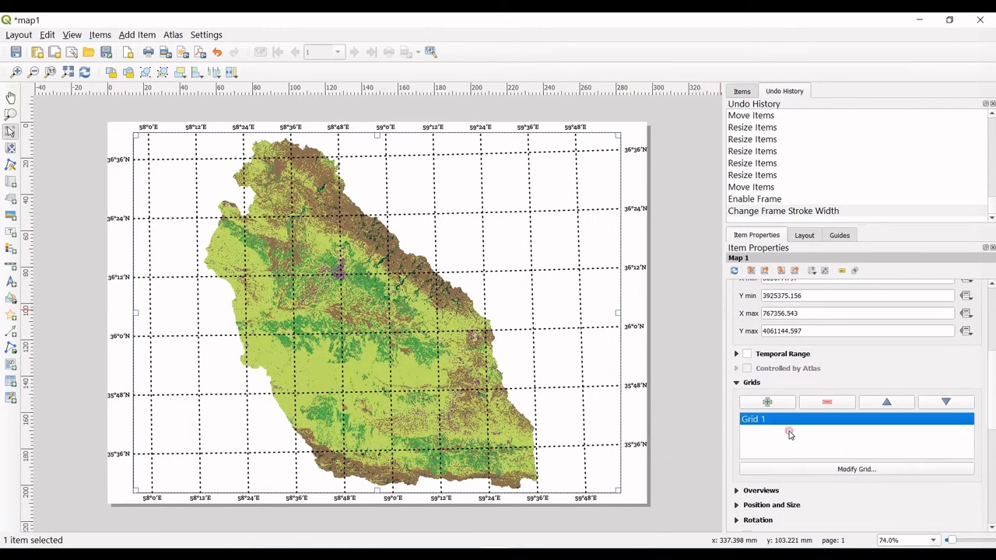
left_click(836, 469)
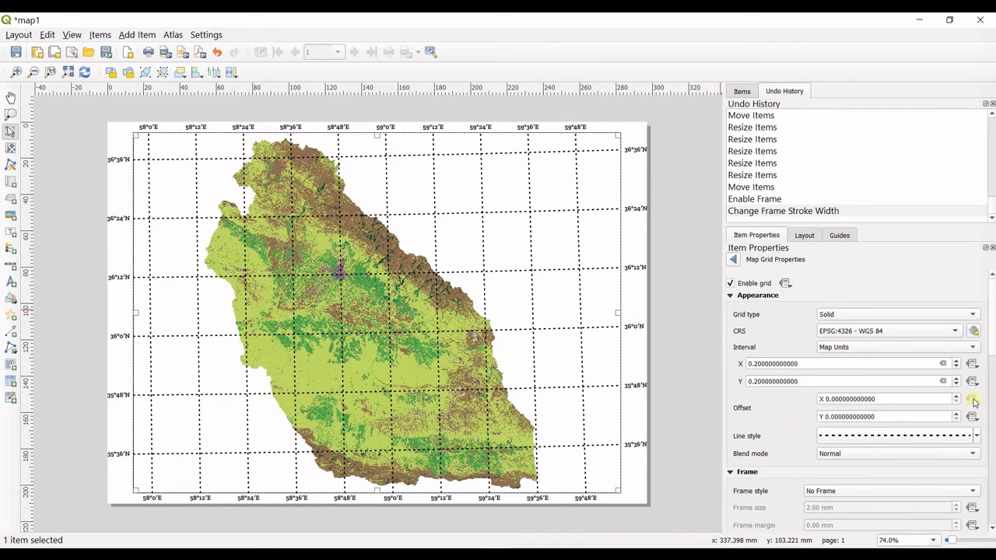
left_click(907, 313)
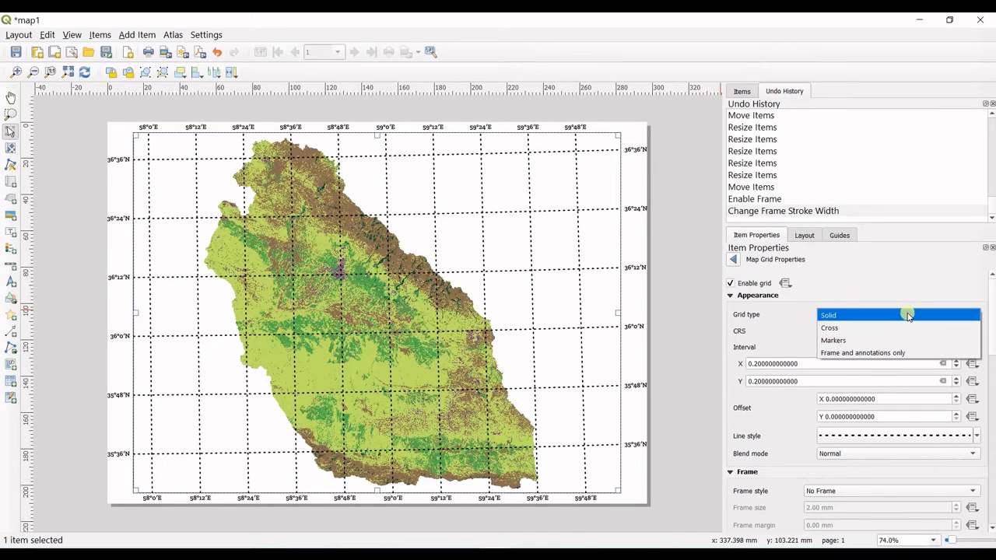
left_click(908, 314)
left_click(826, 318)
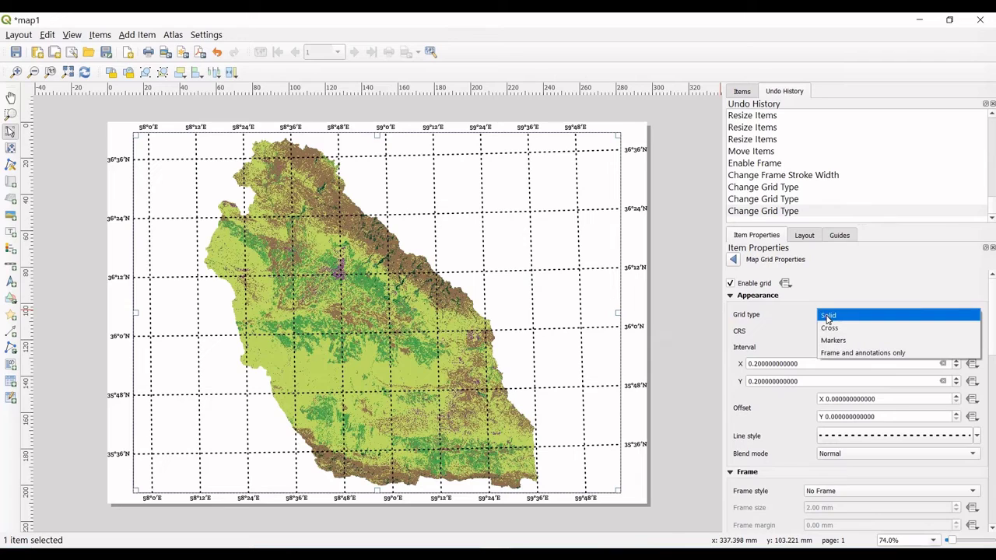
left_click(839, 354)
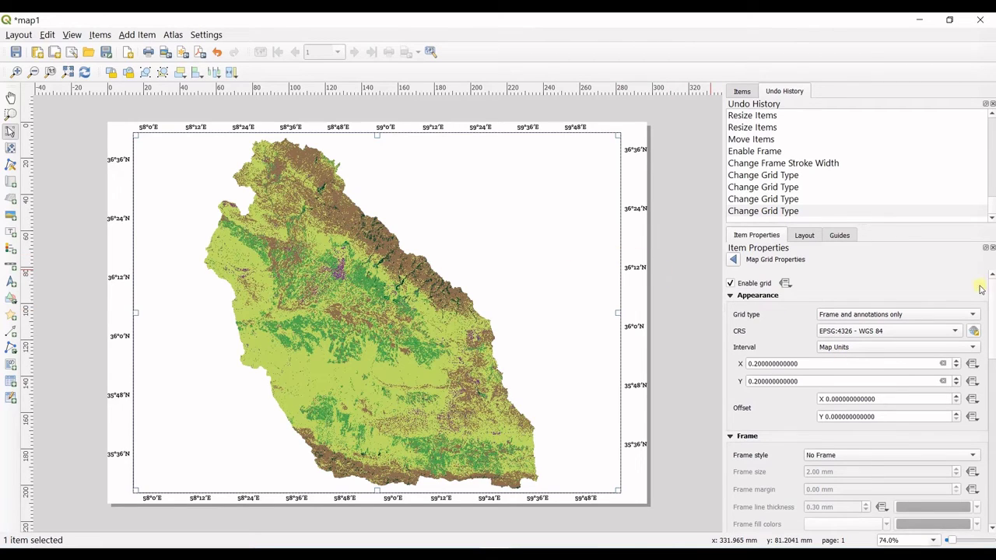
scroll(992, 296, "down", 5)
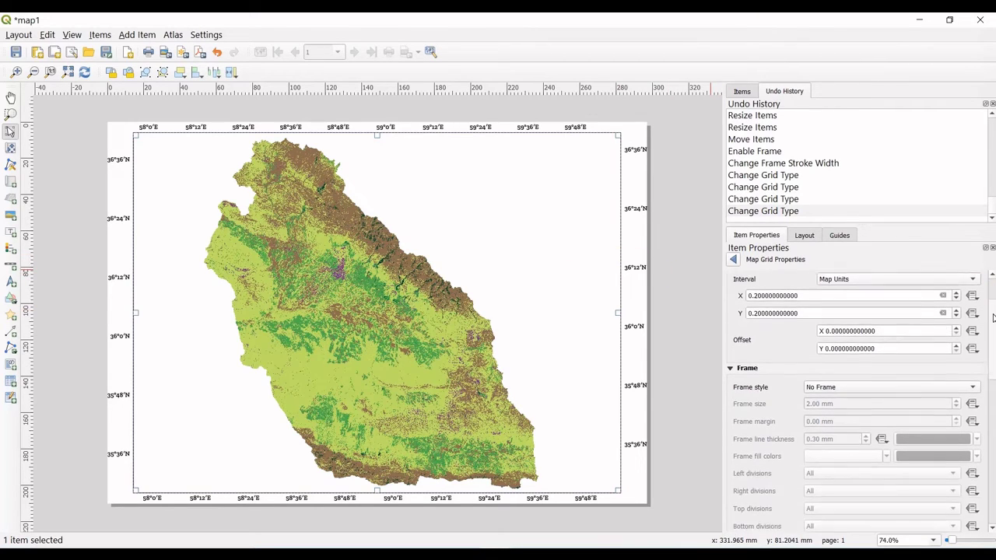
scroll(856, 401, "down", 4)
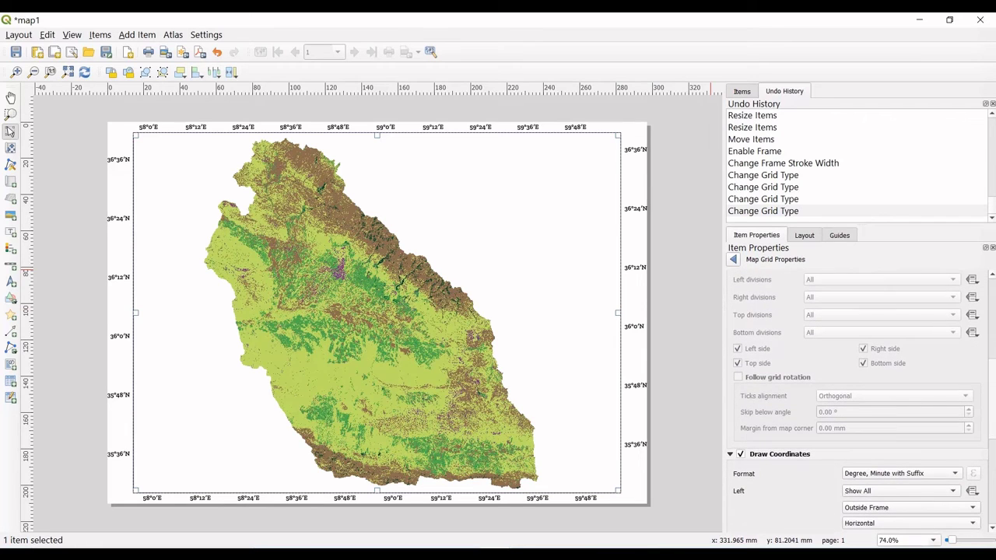
scroll(856, 400, "down", 2)
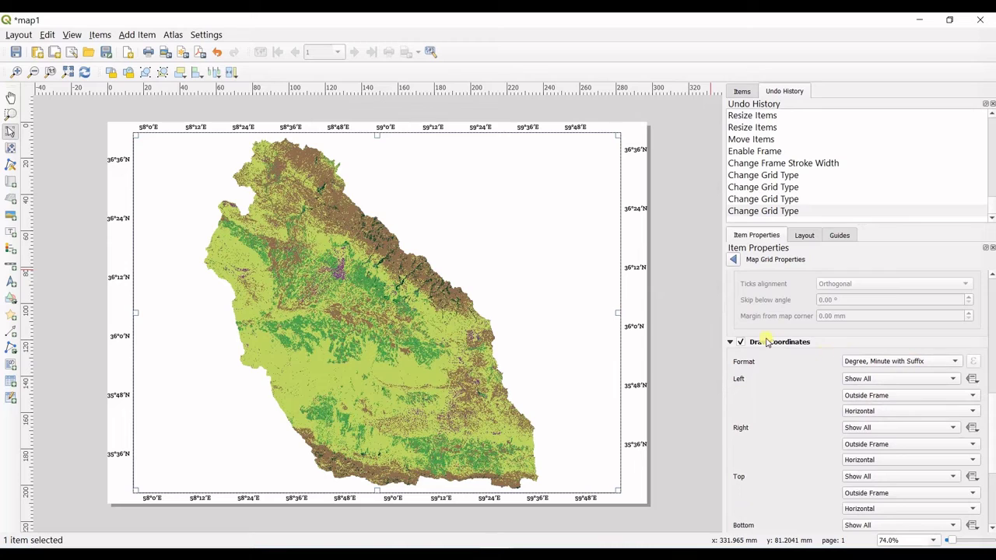
left_click_drag(992, 409, 993, 427)
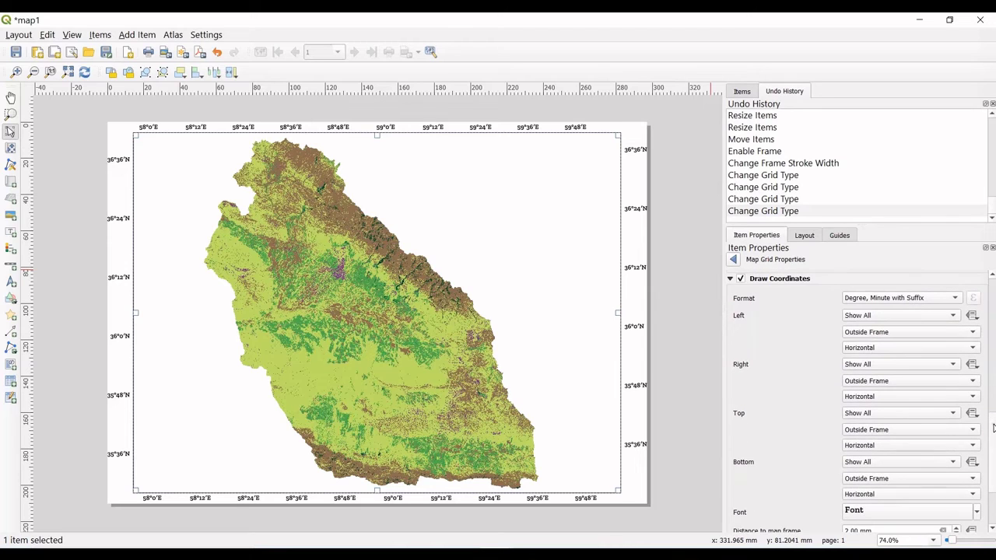
left_click(886, 333)
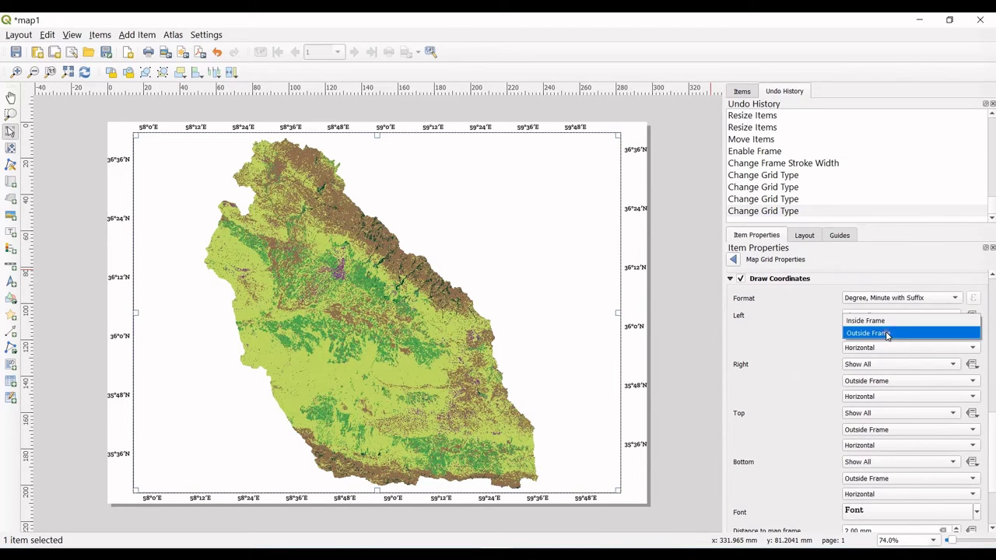
left_click(878, 321)
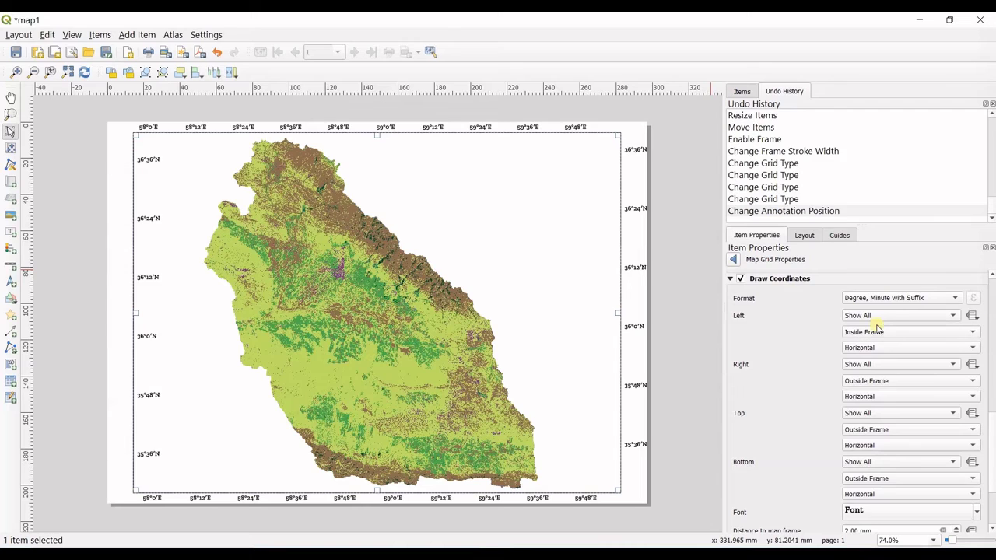
left_click(878, 336)
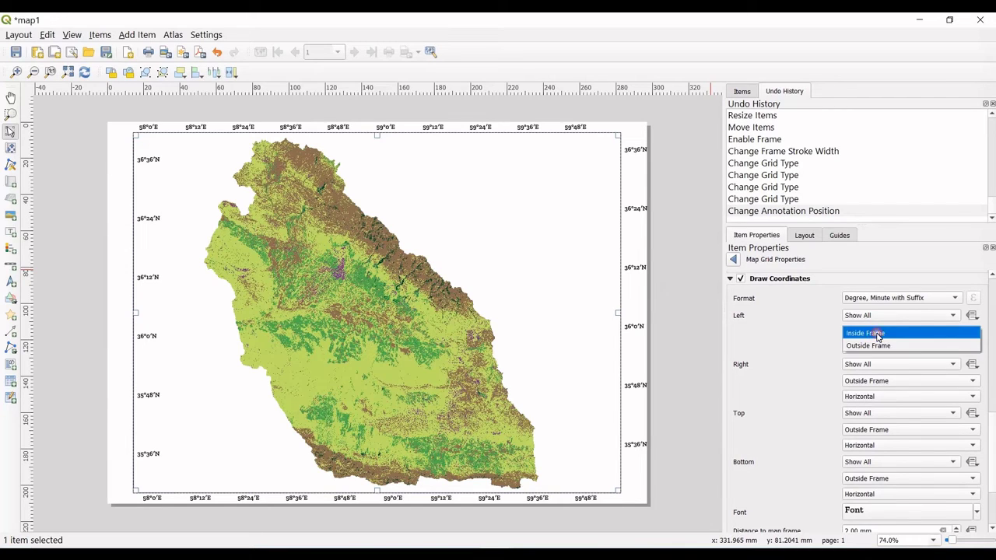
left_click(877, 347)
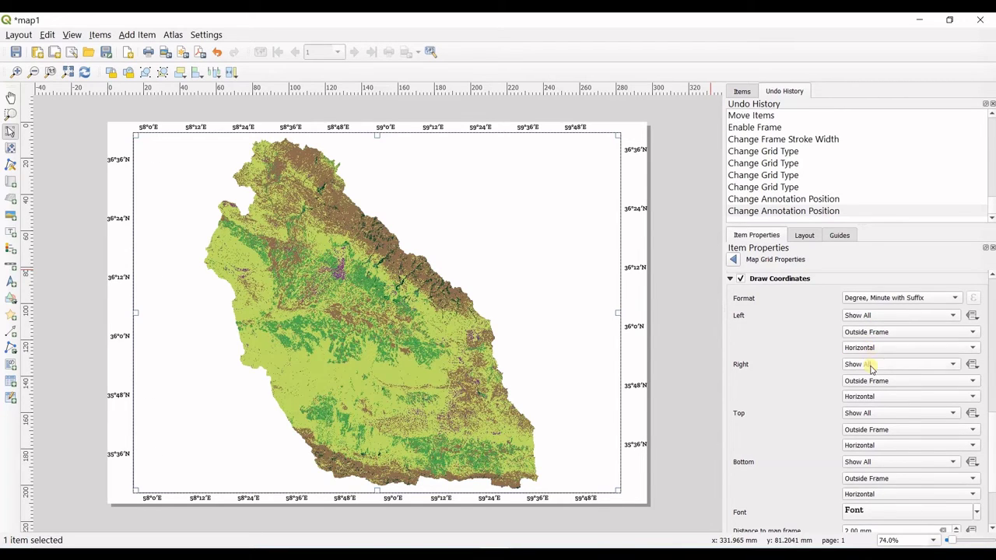
scroll(993, 449, "down", 3)
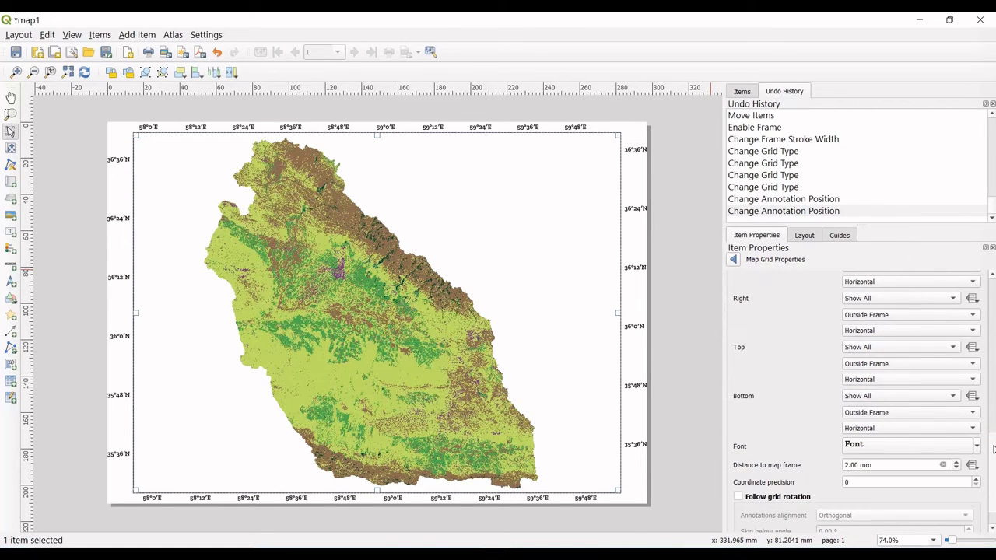
scroll(993, 450, "down", 2)
scroll(895, 389, "up", 20)
left_click(893, 357)
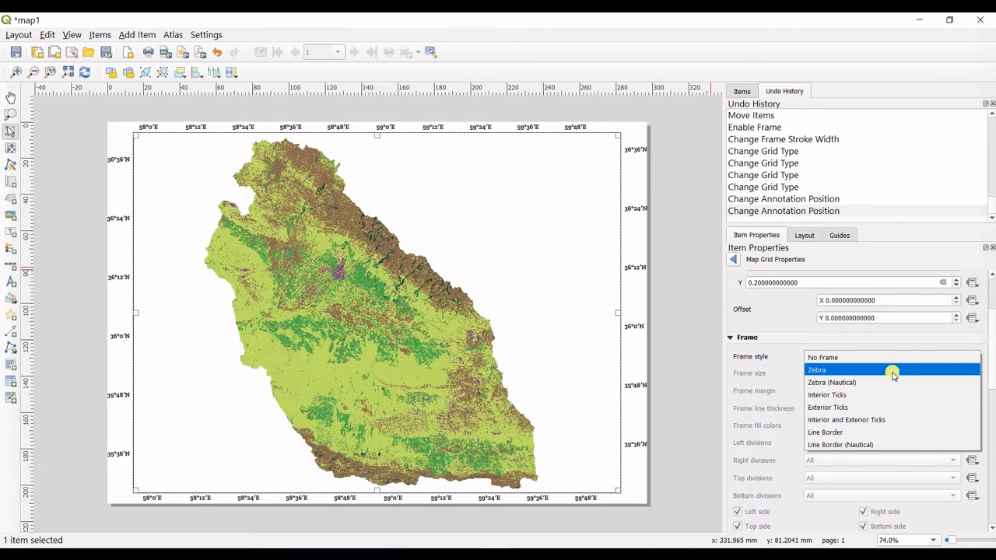
left_click(892, 370)
left_click(863, 359)
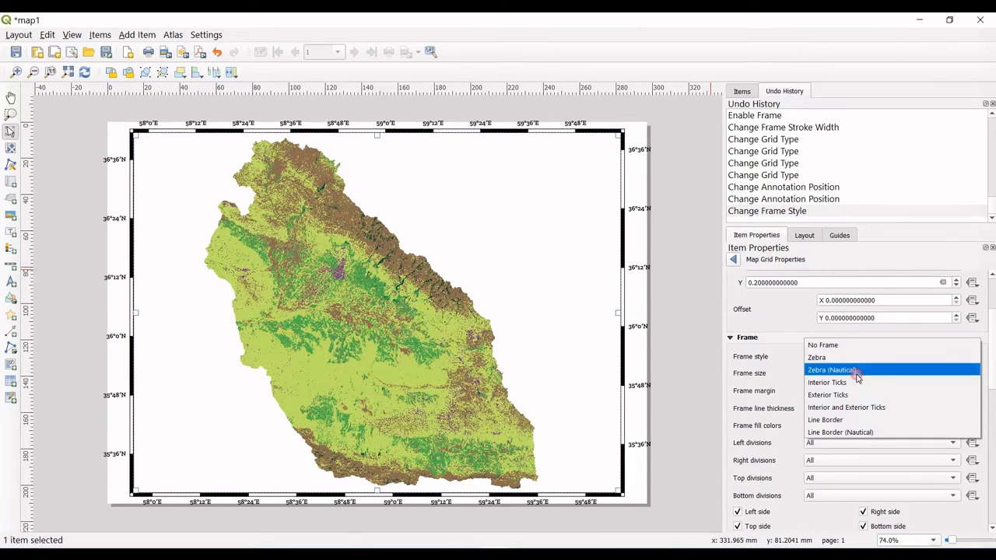
left_click(856, 371)
left_click(848, 358)
left_click(845, 381)
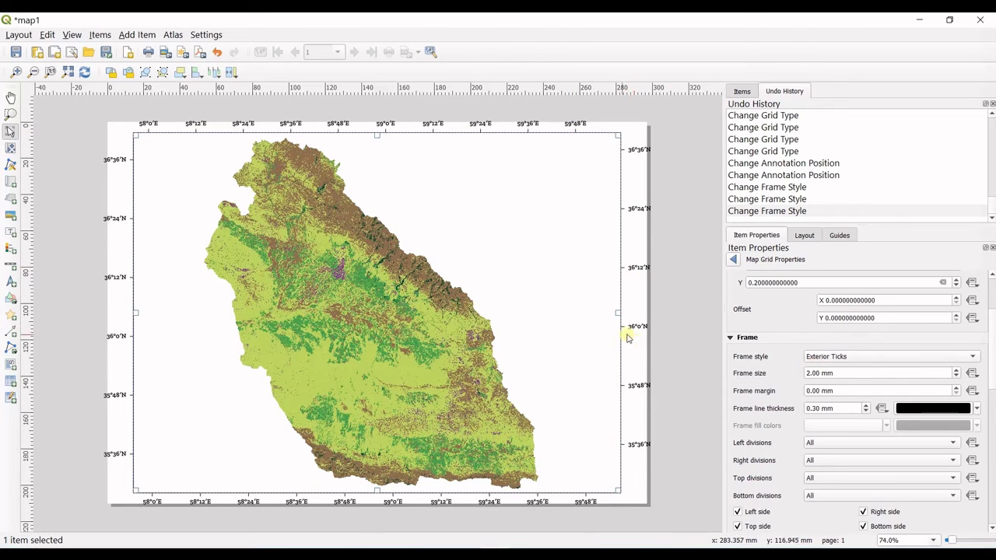
left_click(813, 358)
left_click(813, 305)
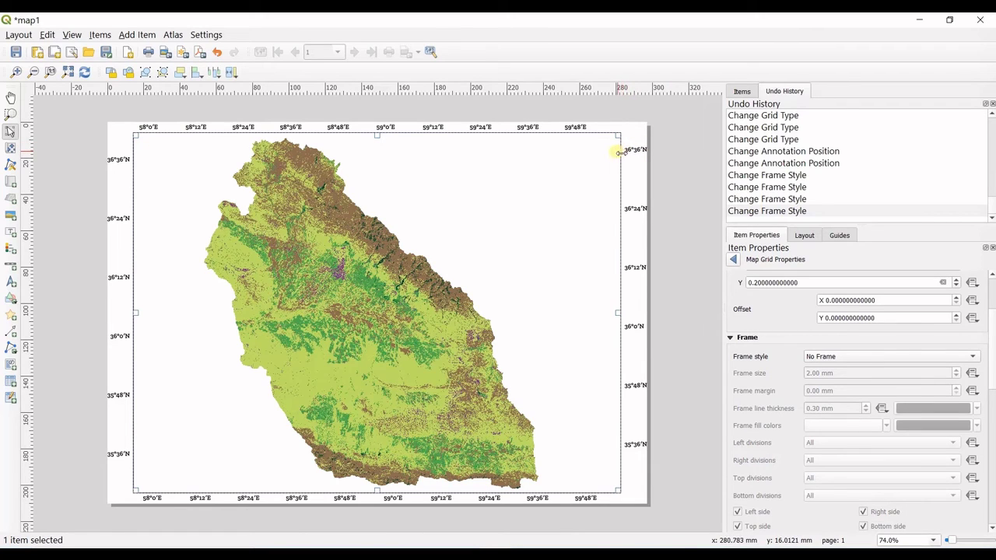
After trying other frame styles, set Grid 1's frame style to Interior Ticks.
left_click(819, 358)
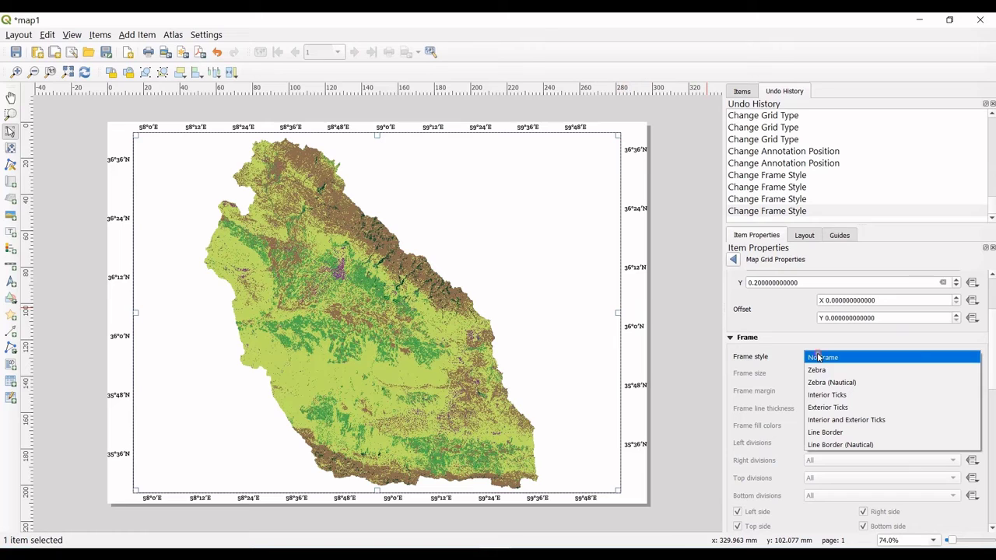
left_click(827, 396)
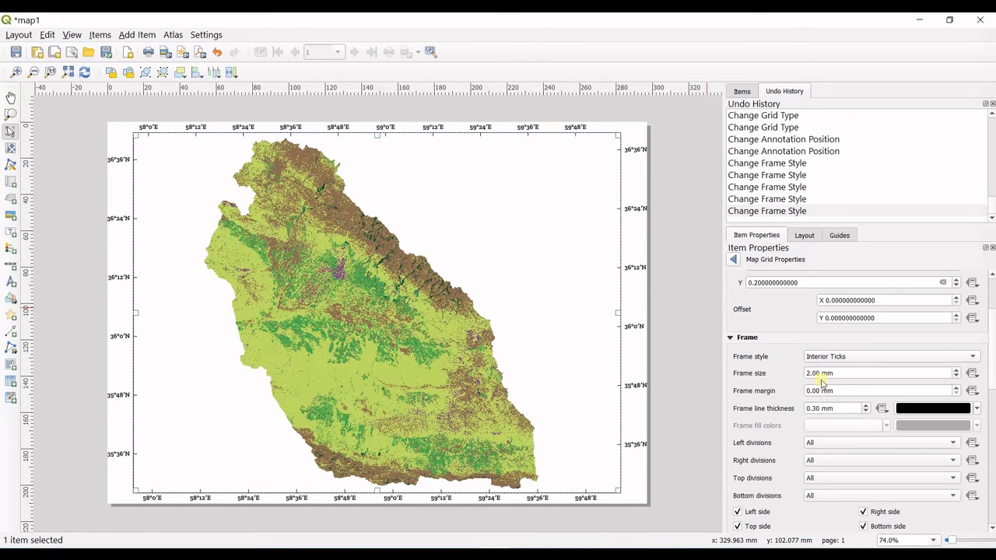
left_click(825, 357)
left_click(825, 369)
double_click(821, 374)
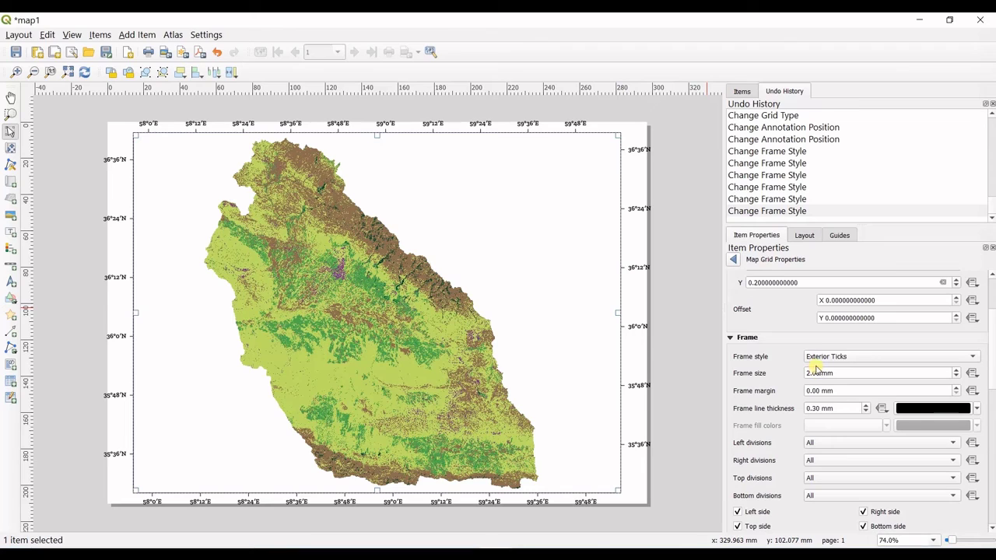
left_click(819, 356)
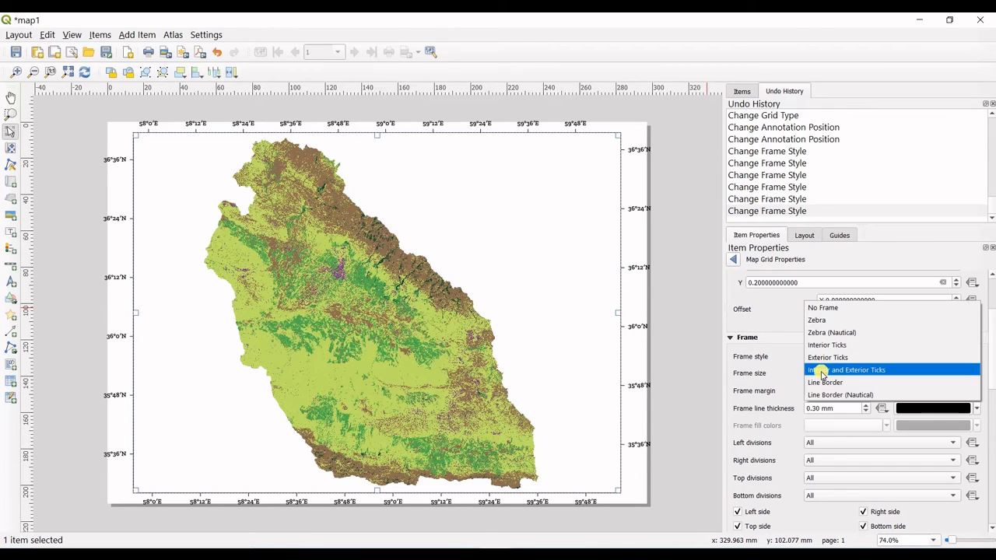
left_click(820, 372)
left_click(814, 357)
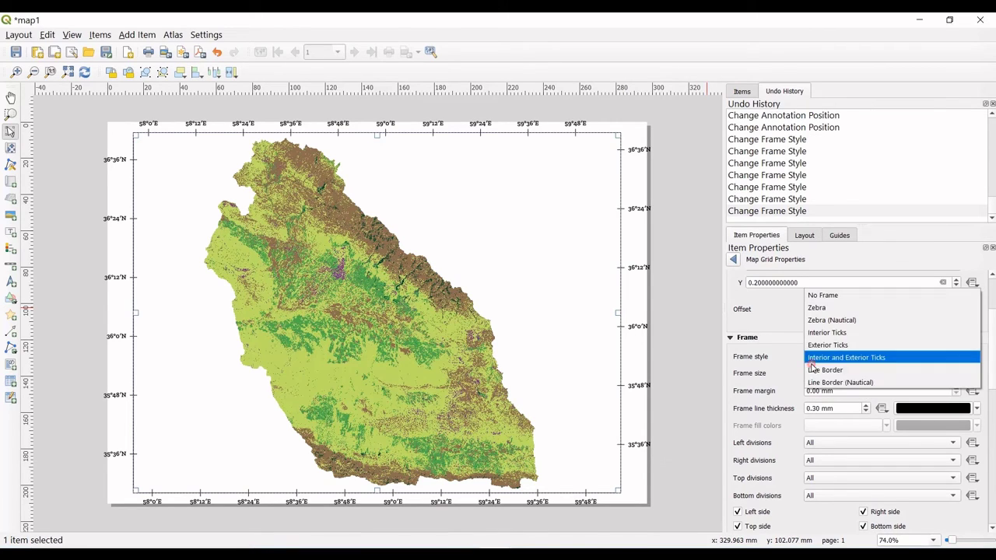
left_click(815, 371)
left_click(811, 357)
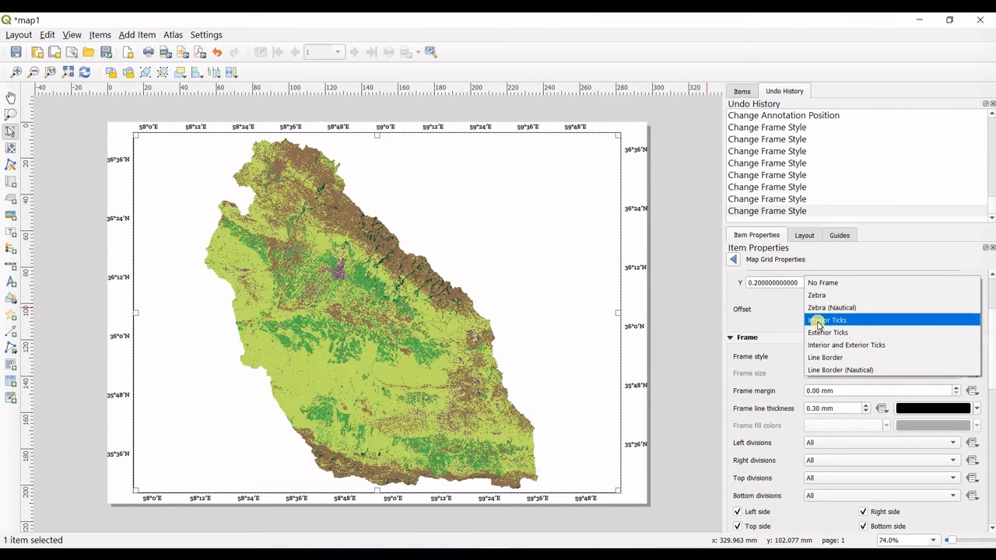
left_click(818, 325)
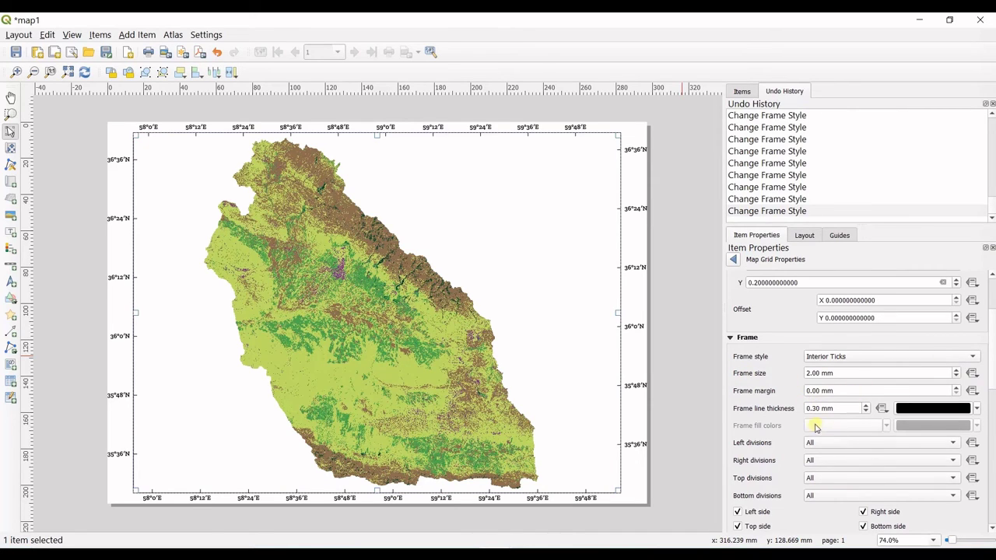
Test frame line thickness at 1.30 mm, then return it to 0.30 mm.
left_click(865, 405)
left_click(864, 405)
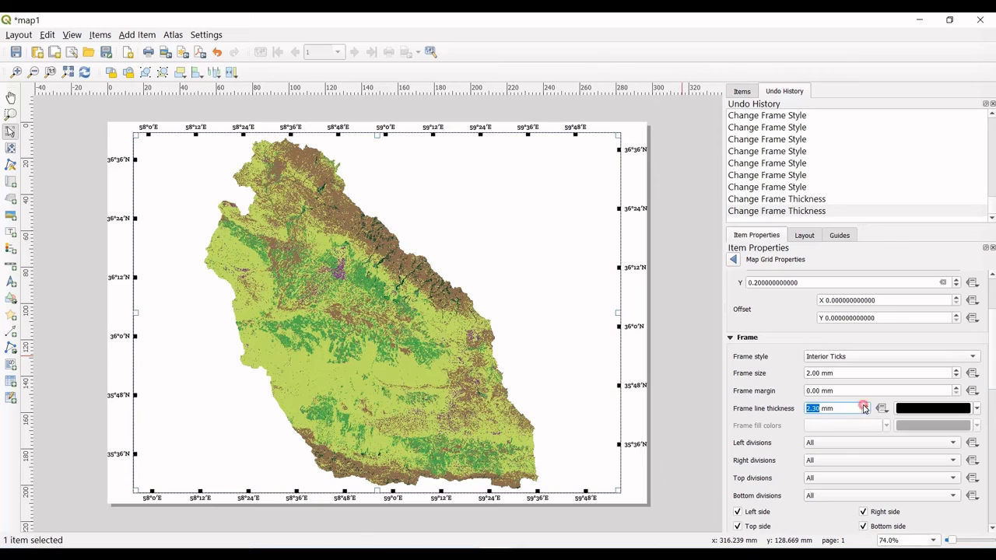
left_click(866, 414)
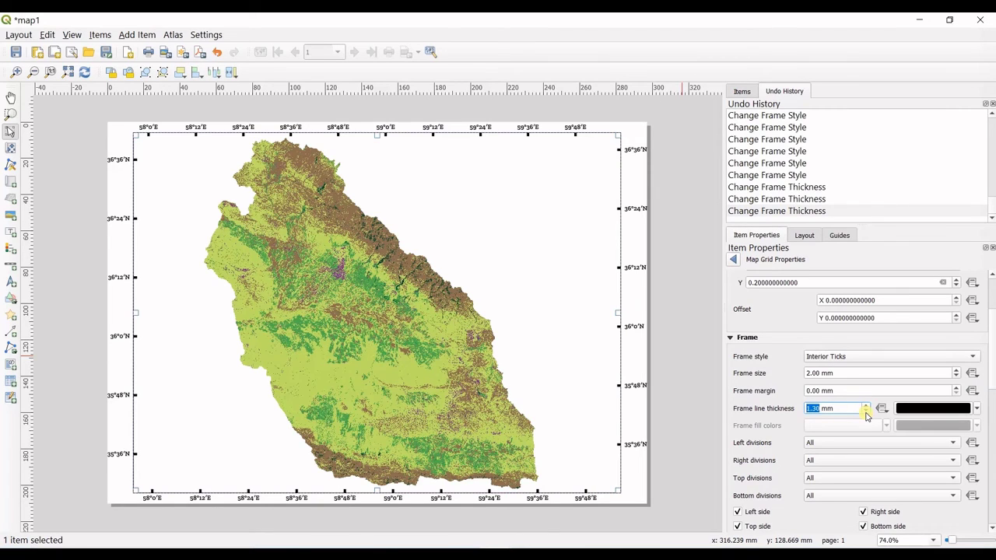
left_click(866, 415)
scroll(991, 375, "down", 10)
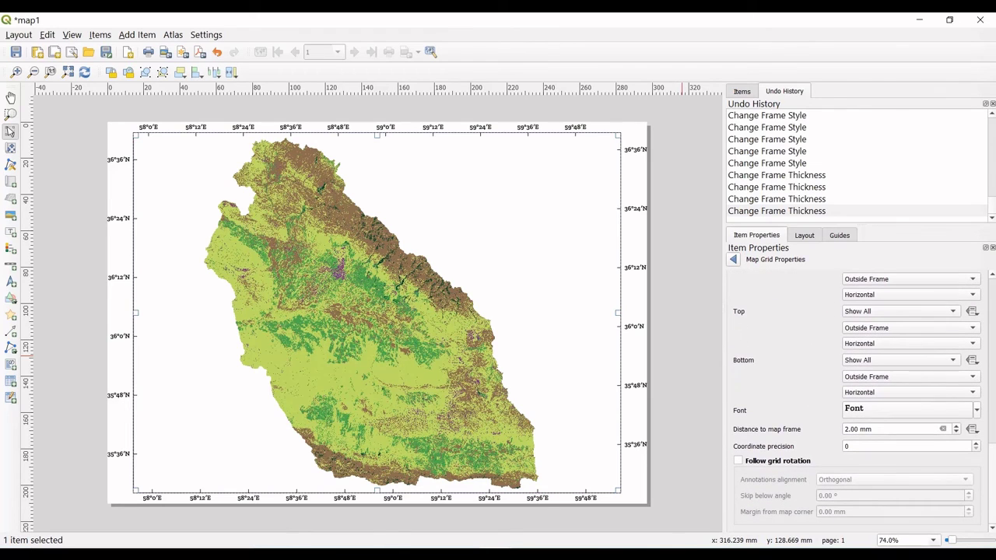